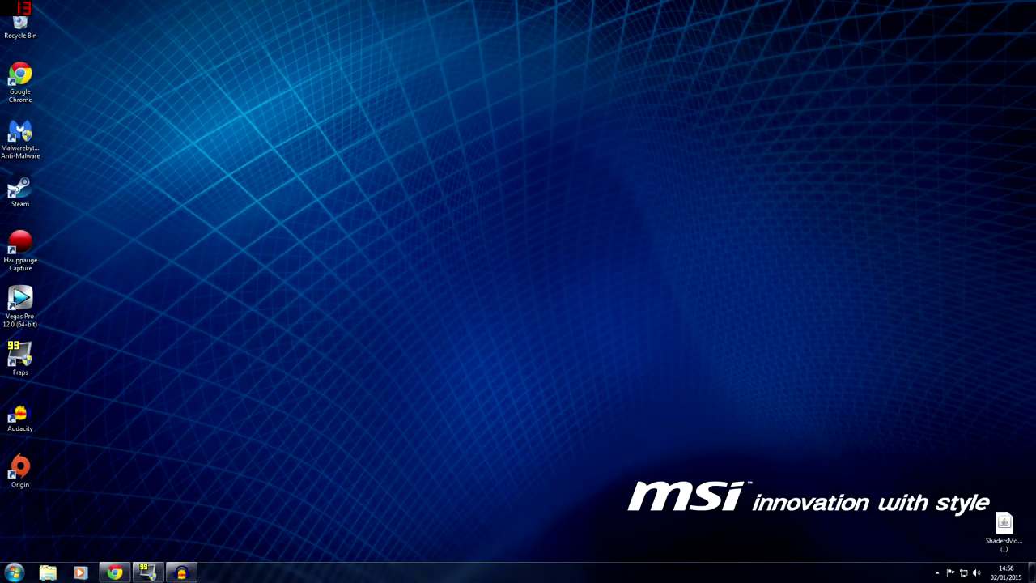
{"action": "left_click_drag", "start_coordinate": [224, 477], "coordinate": [255, 455]}
{"action": "left_click_drag", "start_coordinate": [255, 406], "coordinate": [281, 478]}
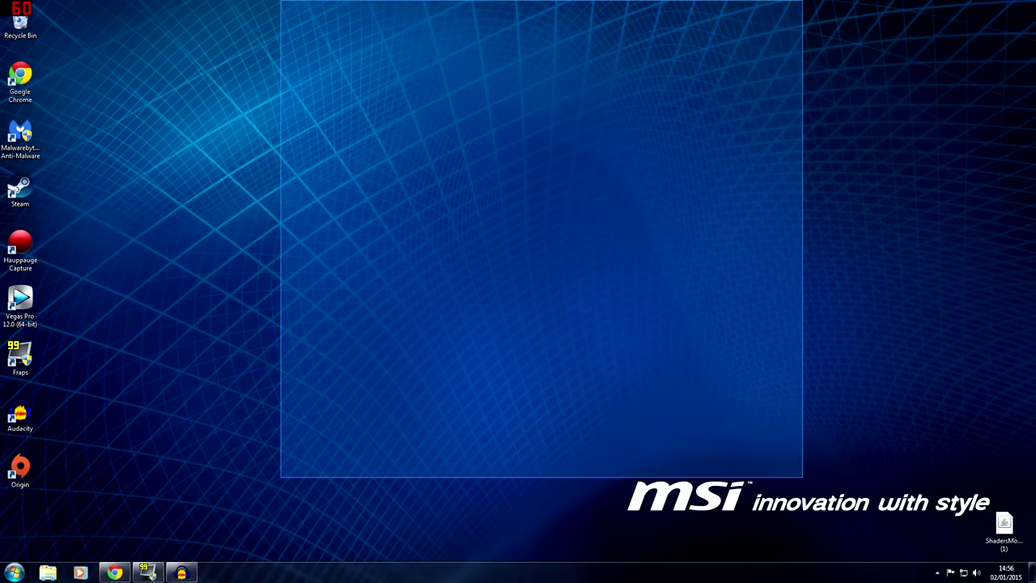
{"action": "left_click_drag", "start_coordinate": [280, 477], "coordinate": [767, 0]}
{"action": "left_click_drag", "start_coordinate": [766, 0], "coordinate": [425, 368]}
{"action": "mouse_move", "coordinate": [342, 327]}
{"action": "left_mouse_down"}
{"action": "mouse_move", "coordinate": [807, 117]}
{"action": "mouse_move", "coordinate": [375, 403]}
{"action": "left_mouse_up"}
{"action": "mouse_move", "coordinate": [384, 379]}
{"action": "left_mouse_down"}
{"action": "mouse_move", "coordinate": [726, 176]}
{"action": "mouse_move", "coordinate": [758, 58]}
{"action": "left_mouse_up"}
{"action": "left_click_drag", "start_coordinate": [767, 0], "coordinate": [300, 449]}
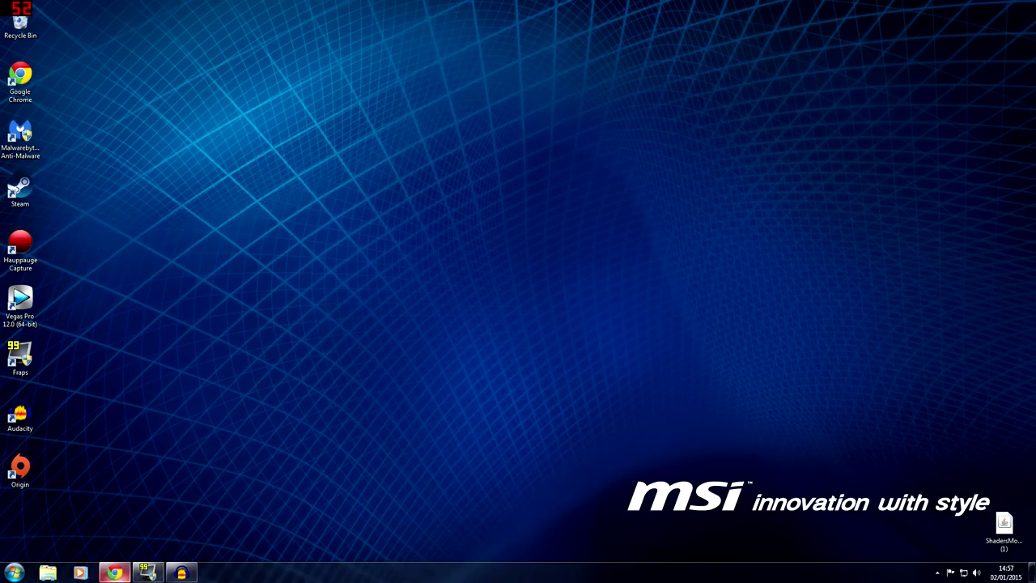
- Switch to Google Chrome and download SEUS v10.1 Ultra from the Sonic Ether's Unbelievable Shaders forum thread
{"action": "left_click", "coordinate": [110, 572]}
{"action": "left_click", "coordinate": [115, 573]}
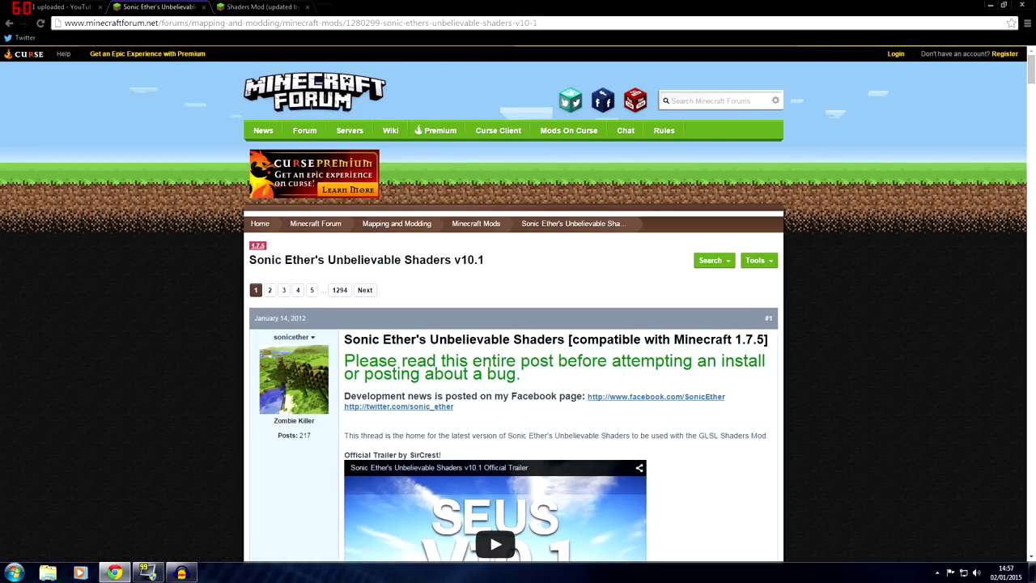
{"action": "scroll", "coordinate": [518, 323], "scroll_direction": "down", "scroll_amount": 2}
{"action": "scroll", "coordinate": [518, 323], "scroll_direction": "down", "scroll_amount": 2}
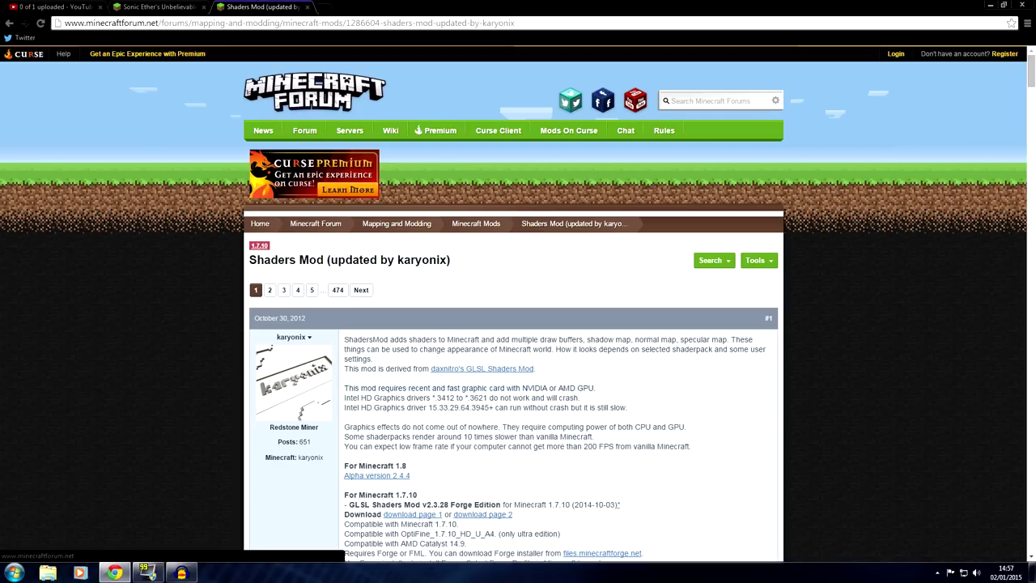
{"action": "key", "text": "ctrl+shift+Tab"}
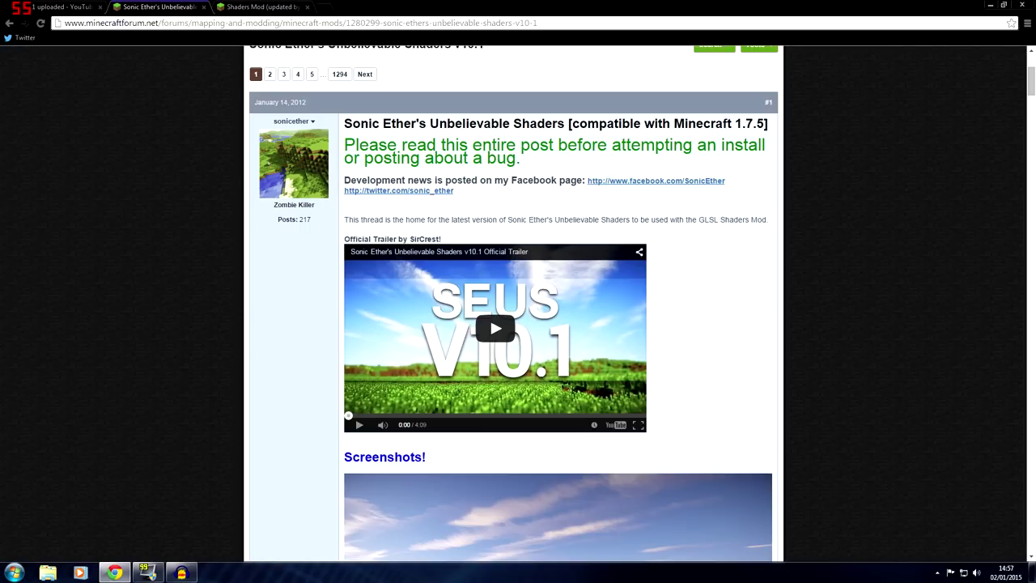
{"action": "scroll", "coordinate": [518, 303], "scroll_direction": "down", "scroll_amount": 10}
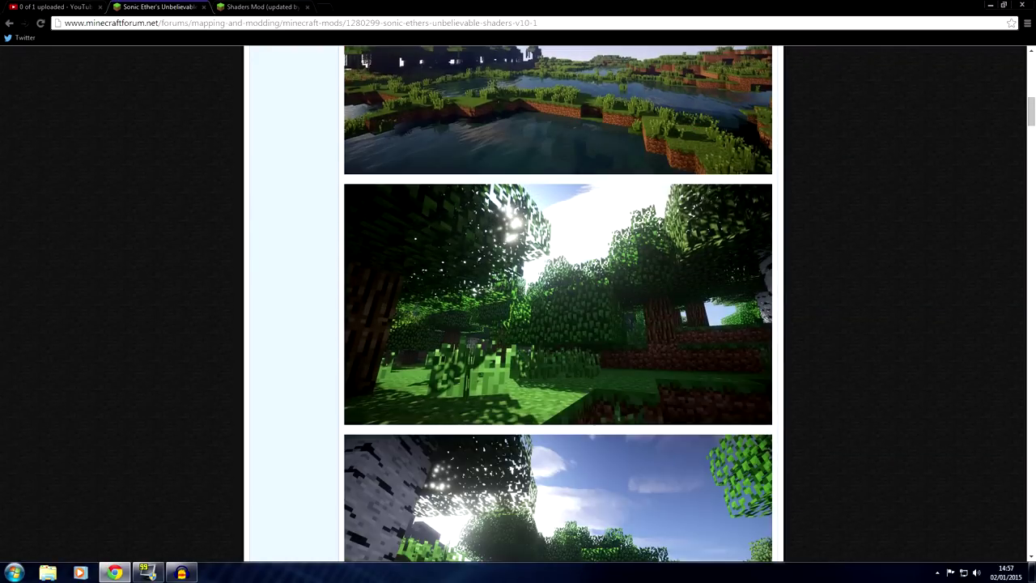
{"action": "scroll", "coordinate": [518, 303], "scroll_direction": "down", "scroll_amount": 11}
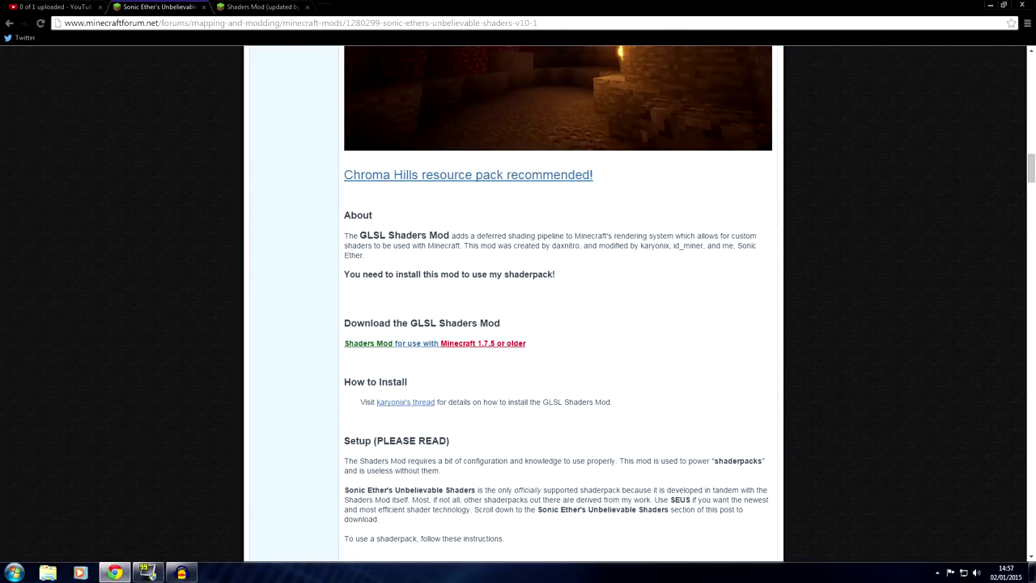
{"action": "scroll", "coordinate": [518, 303], "scroll_direction": "down", "scroll_amount": 4}
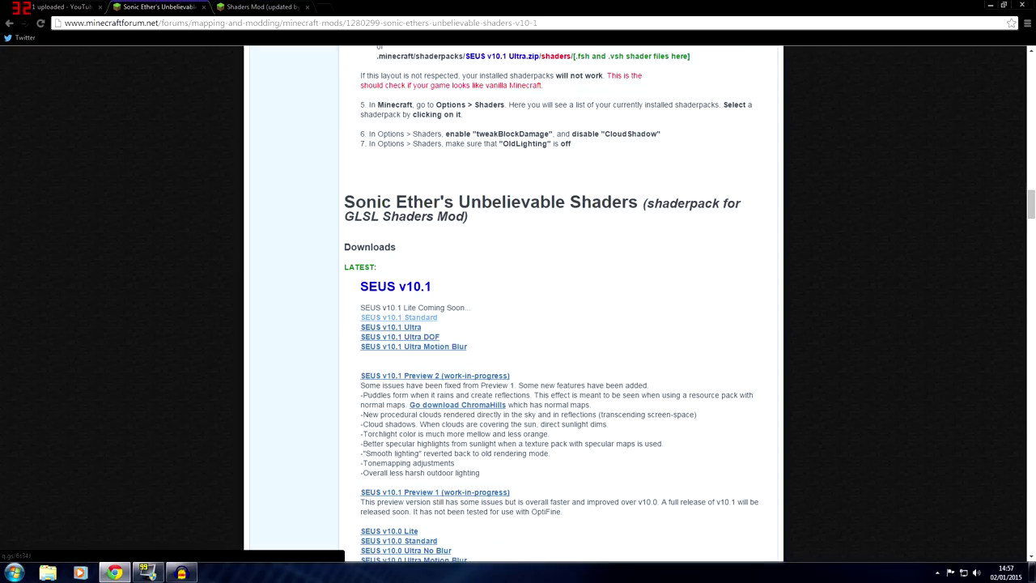
{"action": "left_click", "coordinate": [391, 327]}
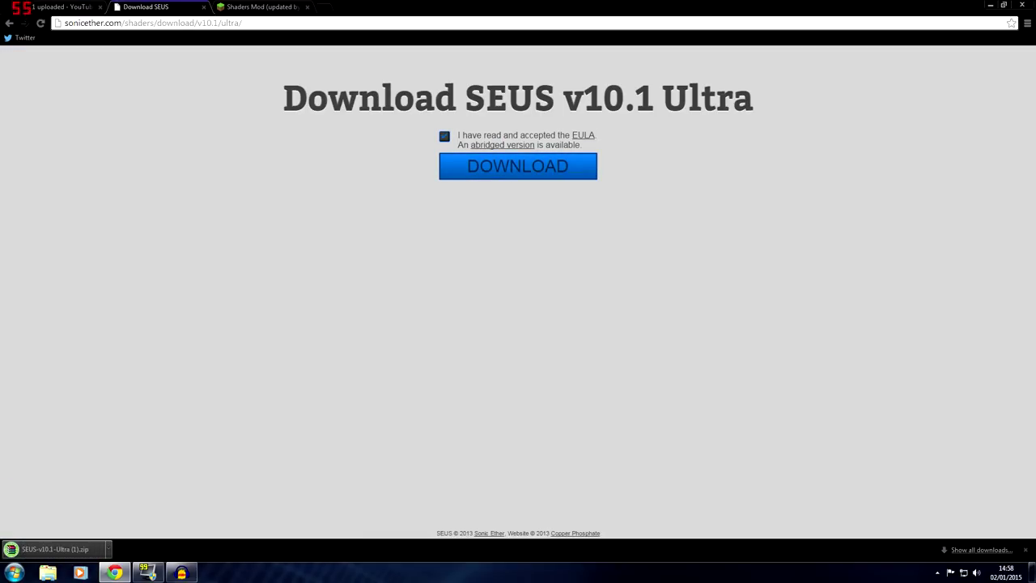
- Place the downloaded SEUS-v10.1-Ultra zip on the desktop, then return to the browser and close the SEUS download page
{"action": "left_click_drag", "start_coordinate": [53, 549], "coordinate": [684, 405]}
{"action": "left_click", "coordinate": [115, 572]}
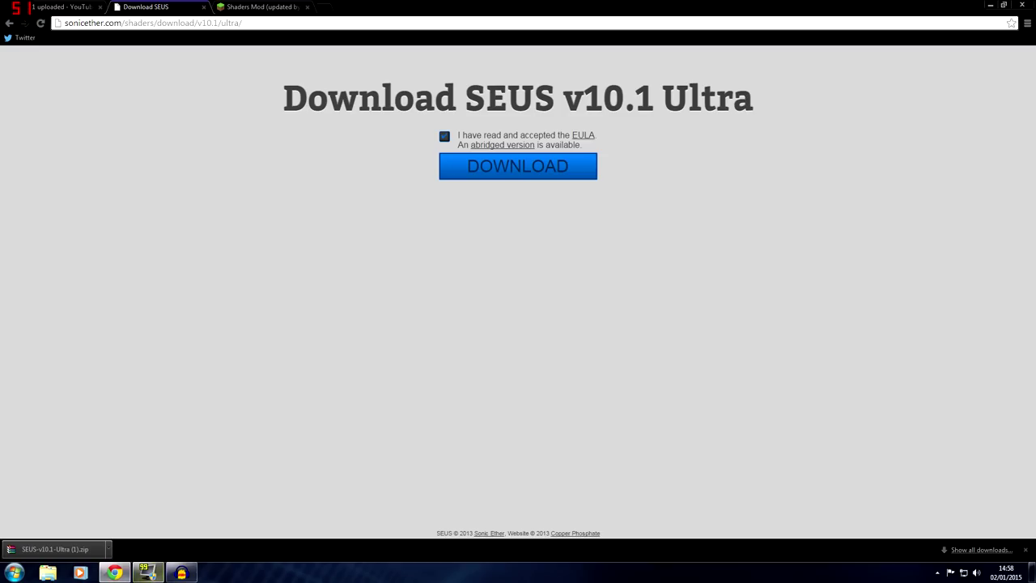
{"action": "key", "text": "ctrl+w"}
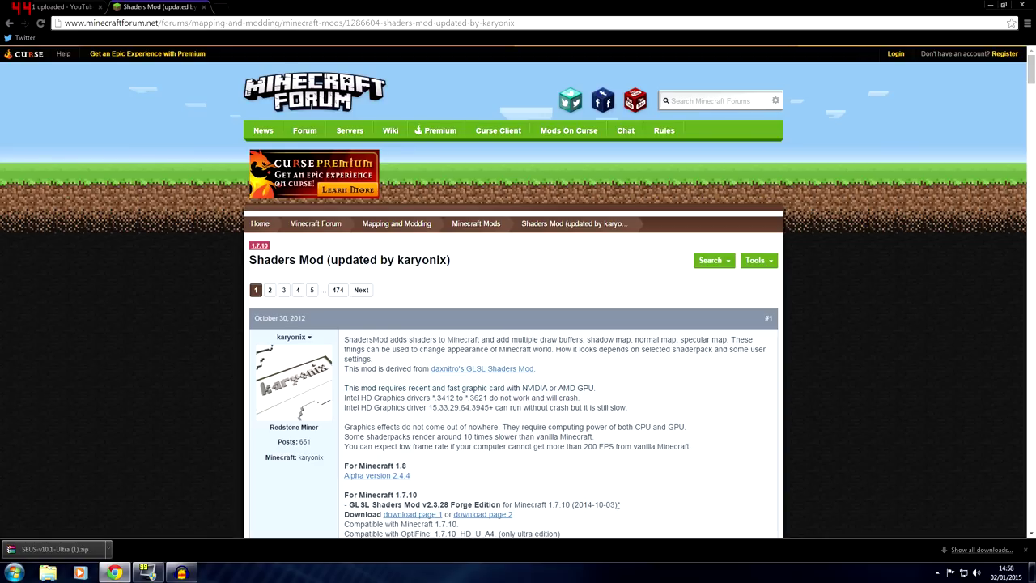
- Open the Alpha version 2.4.4 post for Minecraft 1.8 from the Shaders Mod thread
{"action": "scroll", "coordinate": [518, 292], "scroll_direction": "down", "scroll_amount": 2}
{"action": "scroll", "coordinate": [518, 291], "scroll_direction": "up", "scroll_amount": 1}
{"action": "scroll", "coordinate": [518, 291], "scroll_direction": "down", "scroll_amount": 1}
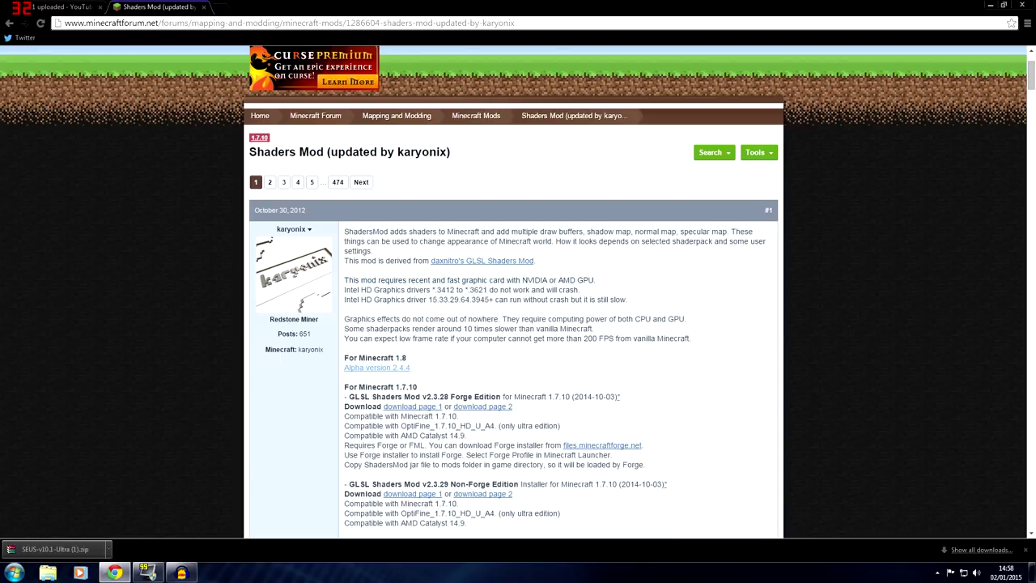
{"action": "left_click_drag", "start_coordinate": [344, 357], "coordinate": [403, 357]}
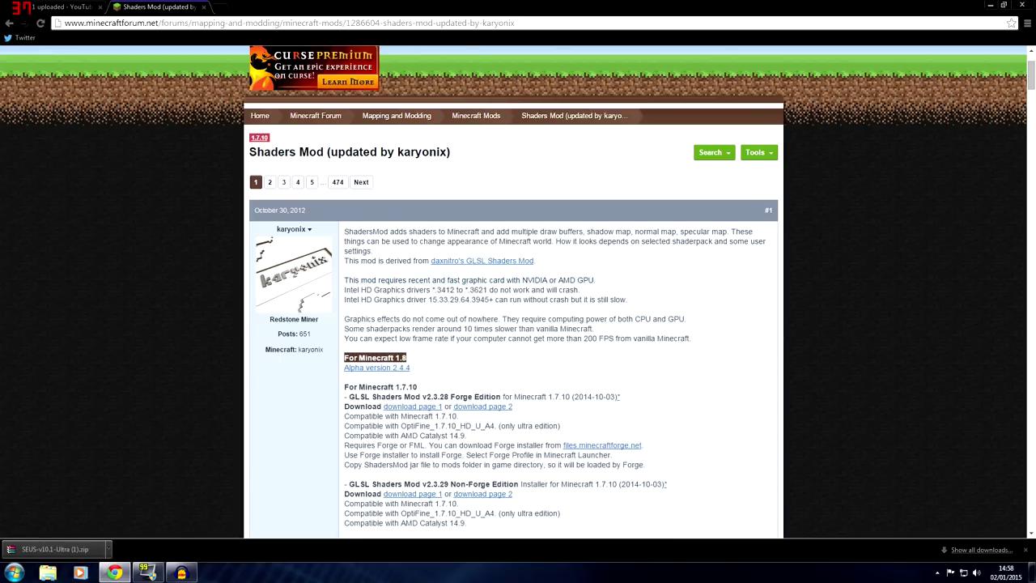
{"action": "left_click", "coordinate": [406, 357]}
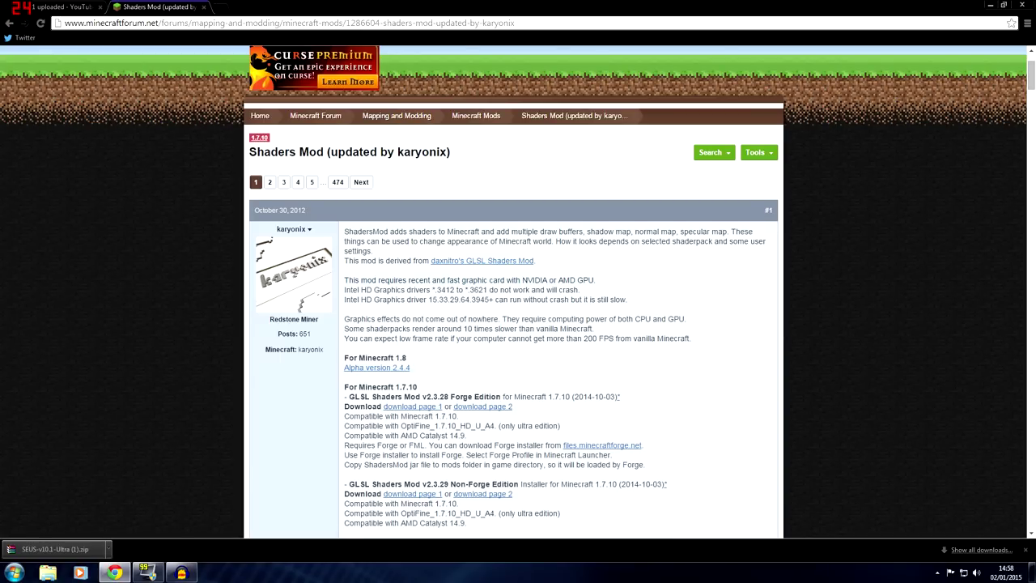
{"action": "left_click_drag", "start_coordinate": [349, 386], "coordinate": [423, 397]}
{"action": "left_click", "coordinate": [422, 397]}
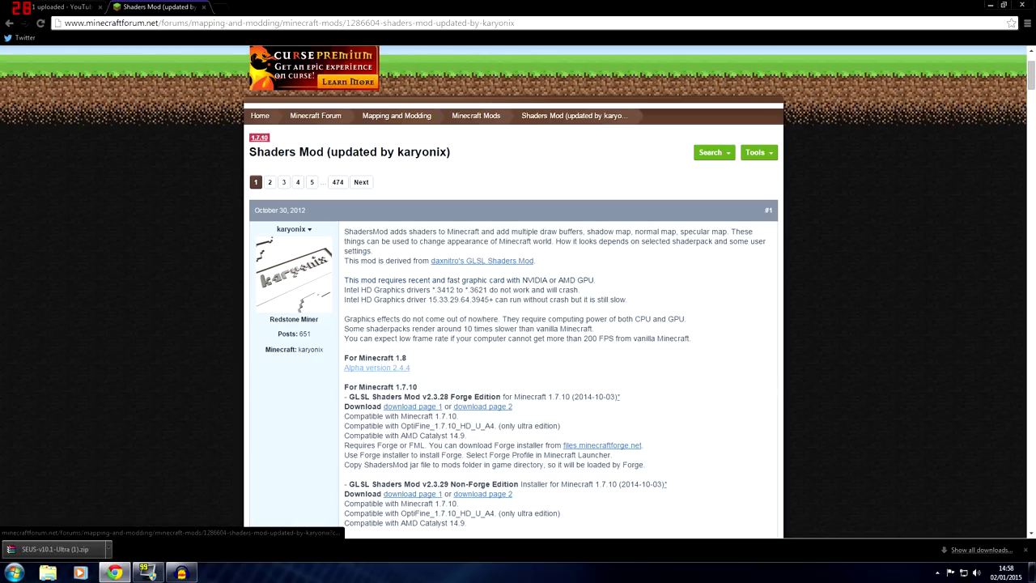
{"action": "left_click", "coordinate": [376, 368]}
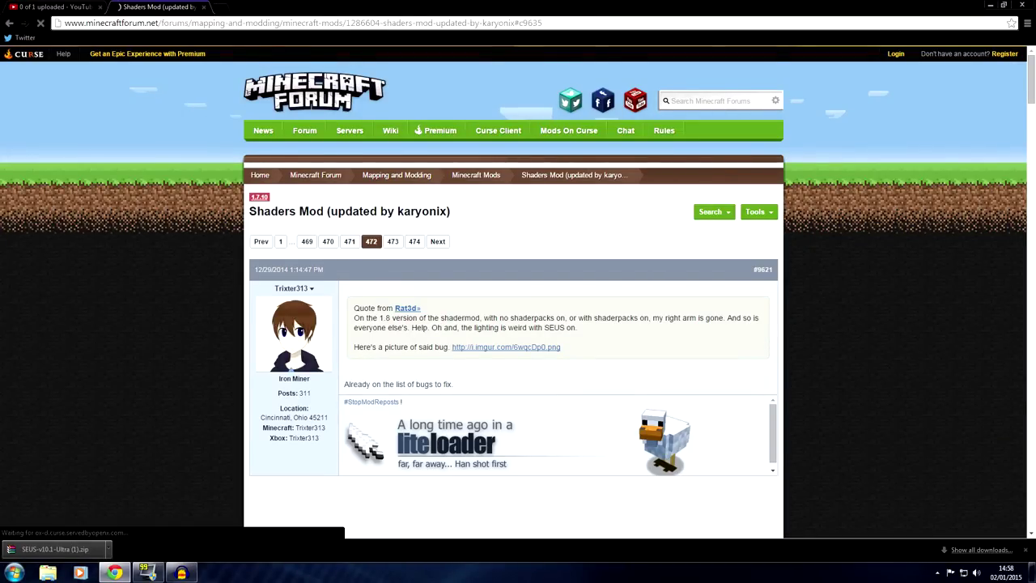
- Follow download page 1 for the GLSL Shaders Mod v2.4.4 Non-Forge Edition installer in post #9635
{"action": "right_click", "coordinate": [389, 372]}
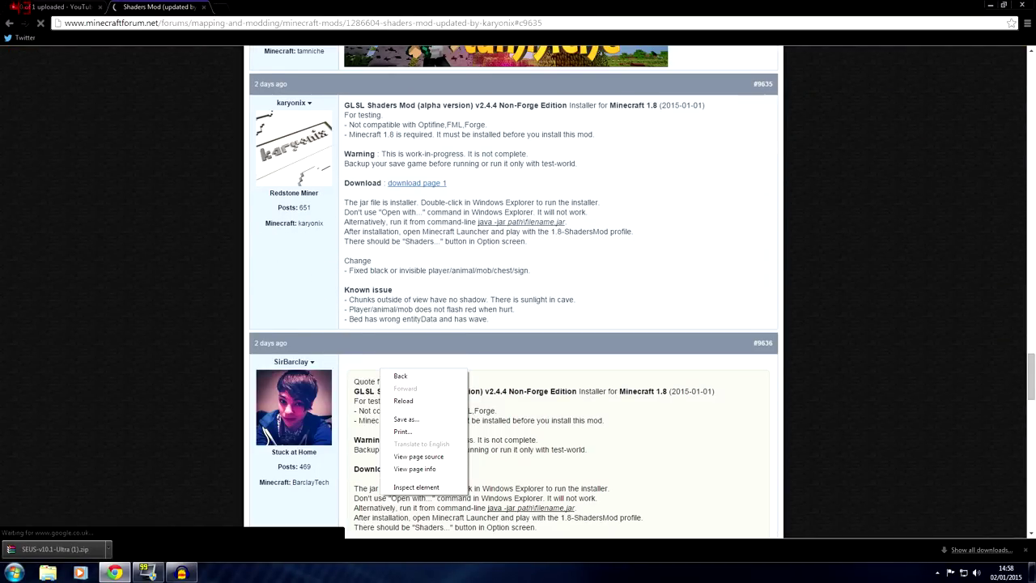
{"action": "key", "text": "Escape"}
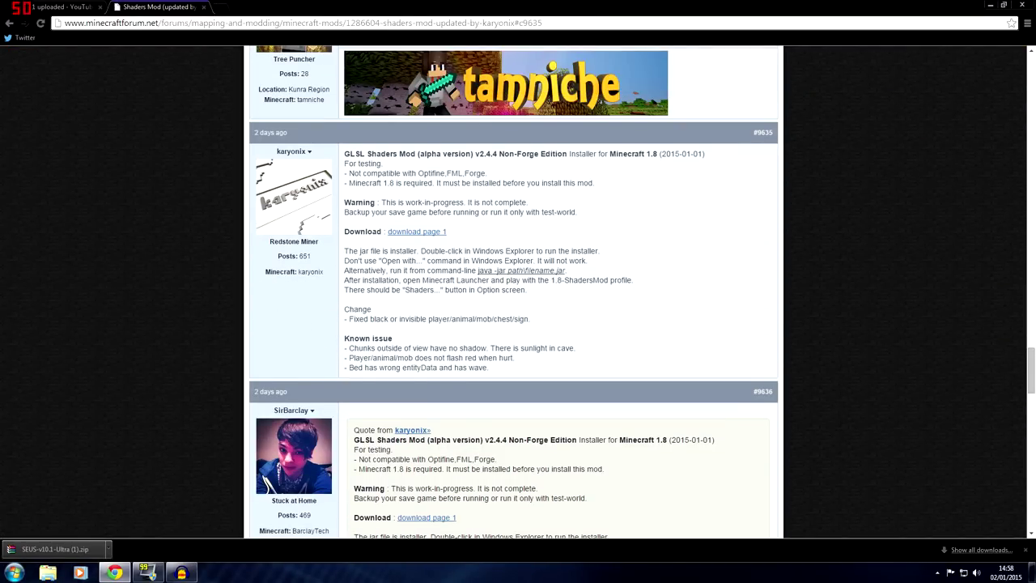
{"action": "left_click", "coordinate": [416, 231]}
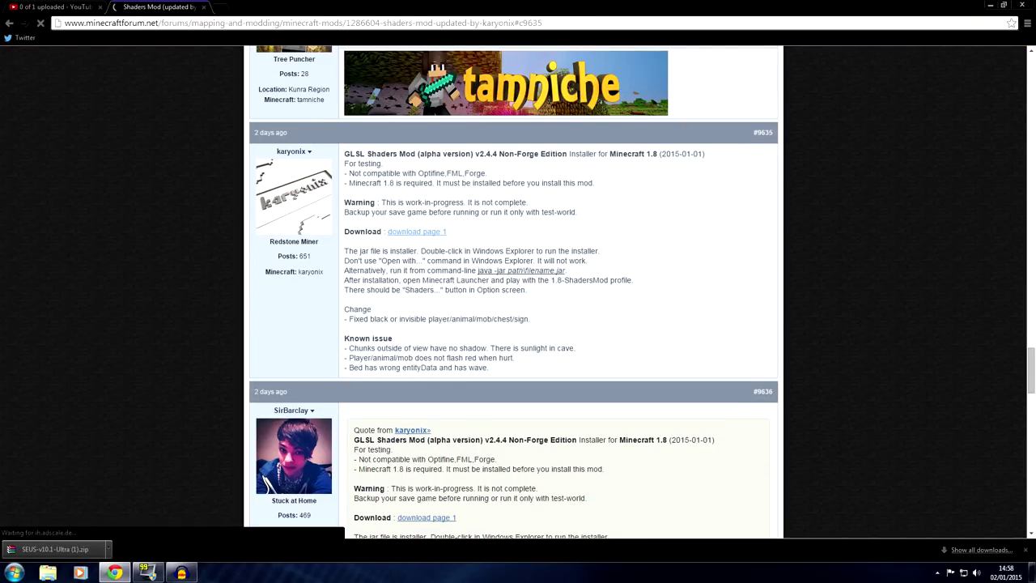
{"action": "left_click", "coordinate": [416, 232]}
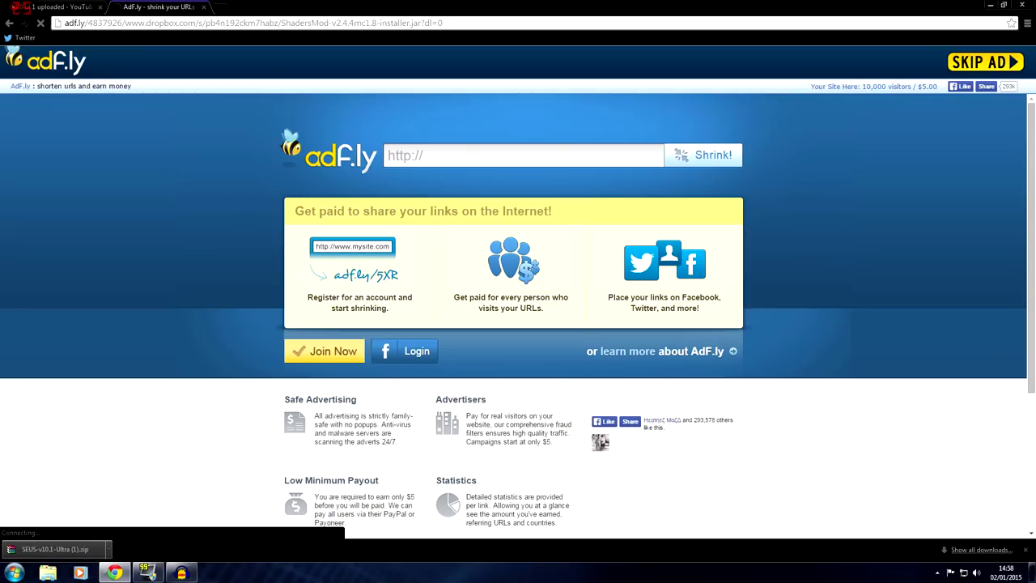
- Check the basic info of the ongoing YouTube upload and return to the Dropbox page of the shaders installer
{"action": "key", "text": "ctrl+Tab"}
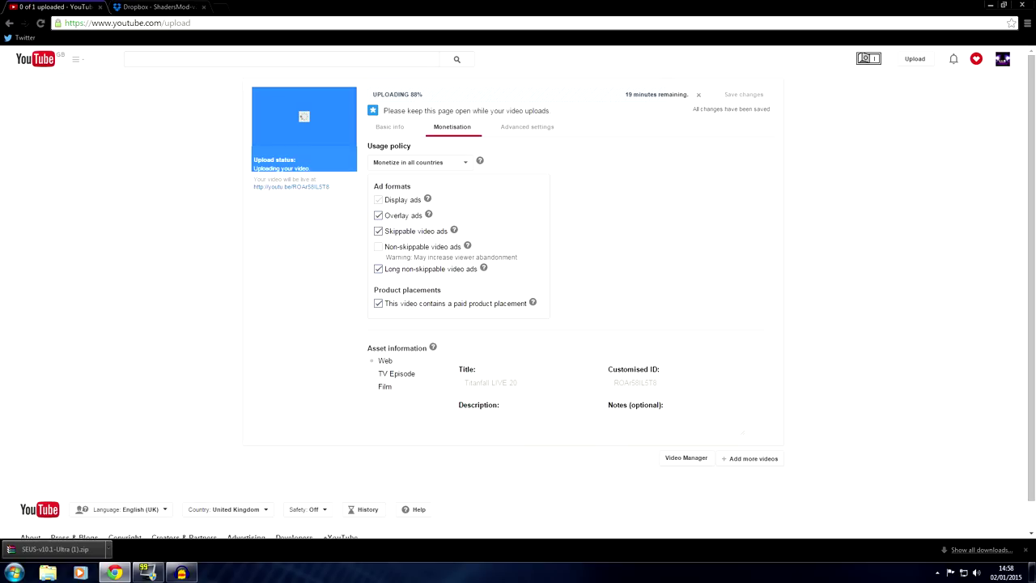
{"action": "double_click", "coordinate": [264, 160]}
{"action": "left_click", "coordinate": [389, 127]}
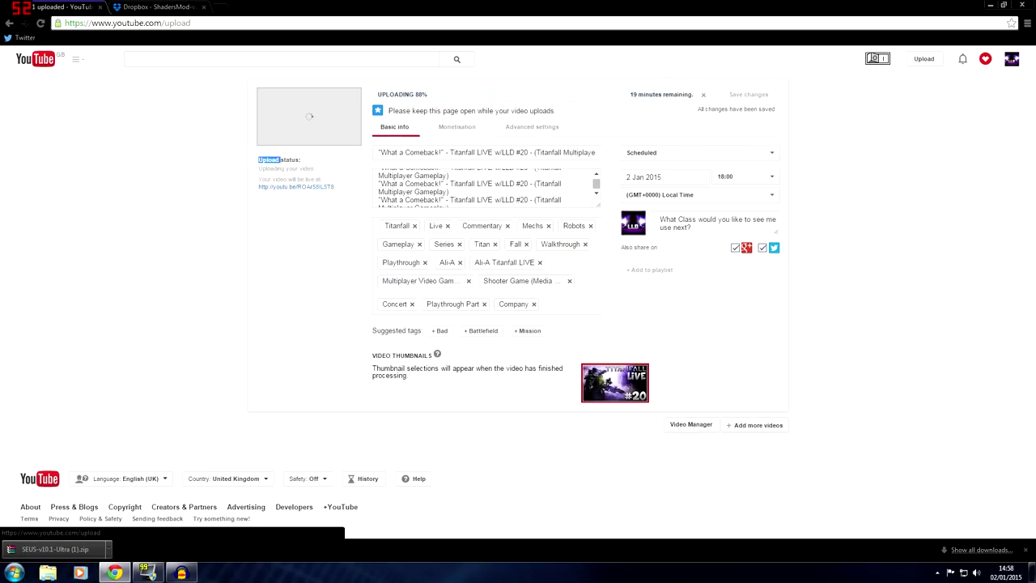
{"action": "key", "text": "ctrl+Tab"}
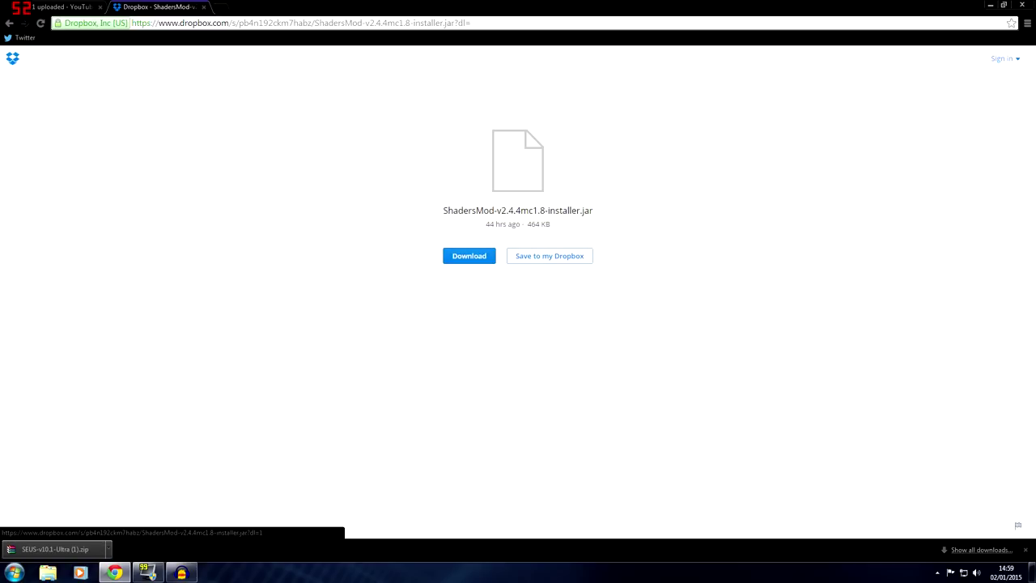
- Download ShadersMod-v2.4.4mc1.8-installer.jar, keep the flagged file, and place the installer beside the SEUS archive on the desktop
{"action": "left_click", "coordinate": [469, 256]}
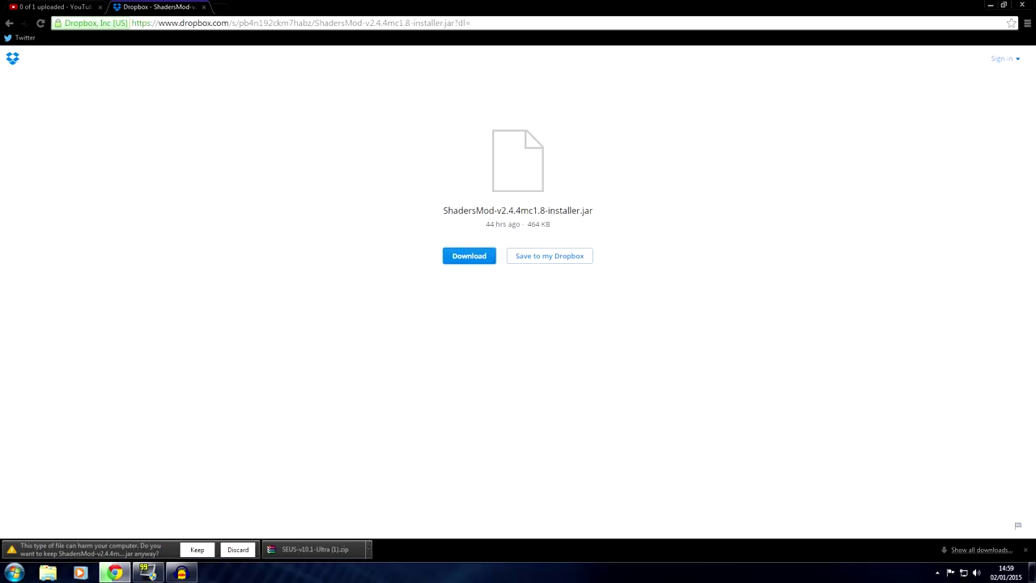
{"action": "left_click", "coordinate": [197, 550]}
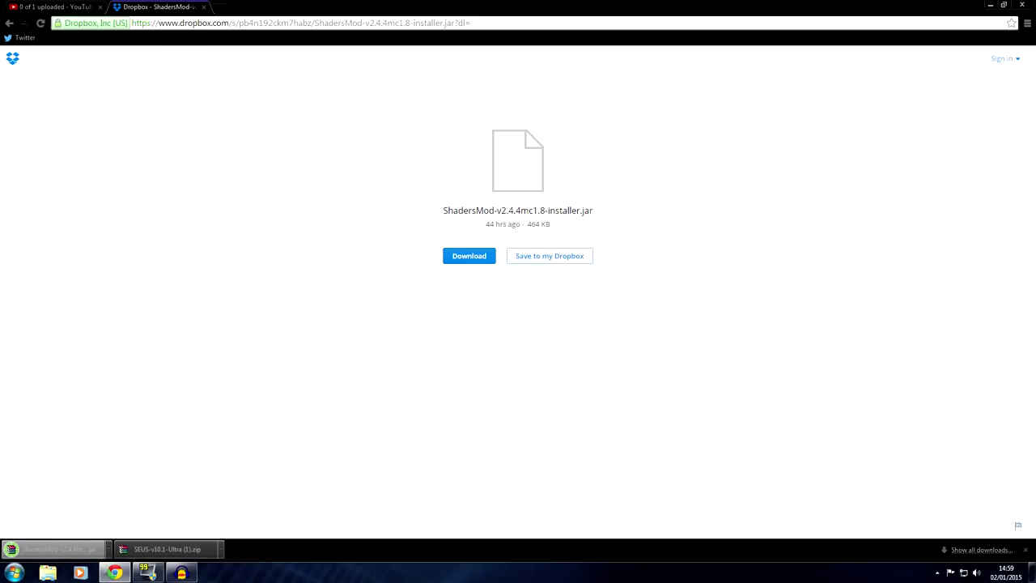
{"action": "left_click_drag", "start_coordinate": [130, 542], "coordinate": [0, 4]}
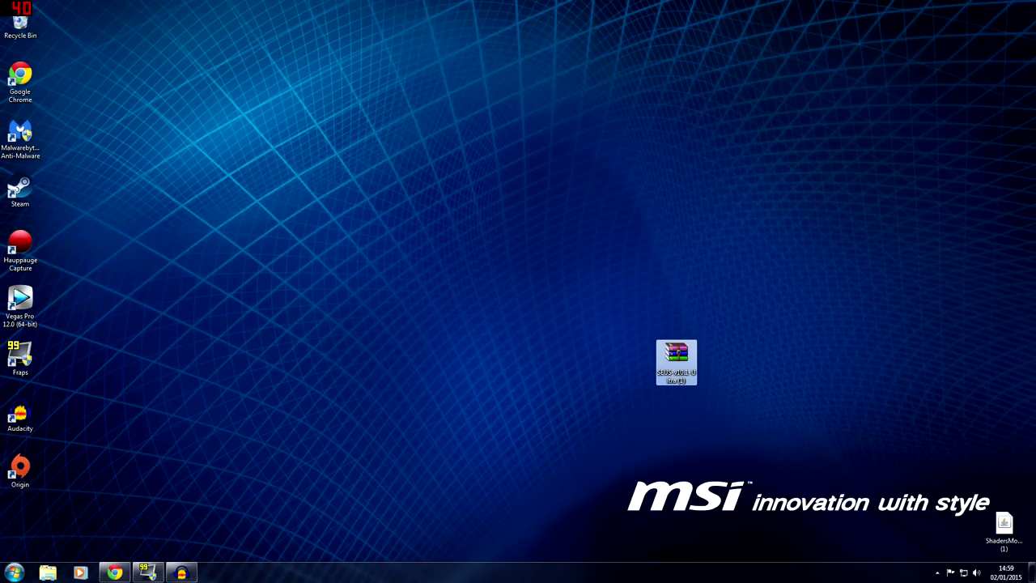
{"action": "left_click_drag", "start_coordinate": [1004, 524], "coordinate": [719, 364]}
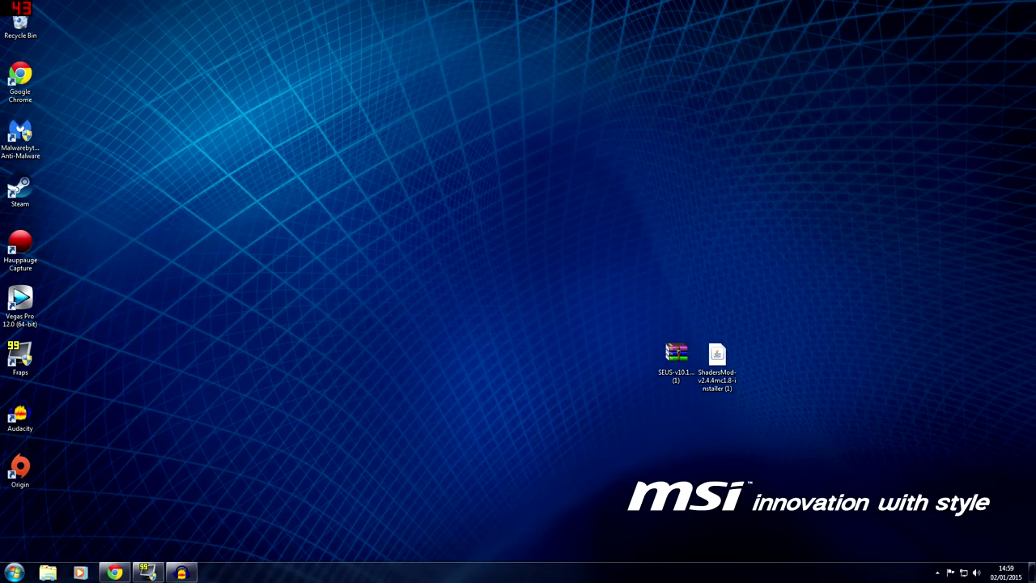
- Open the Roaming folder through %appdata% and go into its .minecraft folder
{"action": "key", "text": "super"}
{"action": "left_click", "coordinate": [66, 544]}
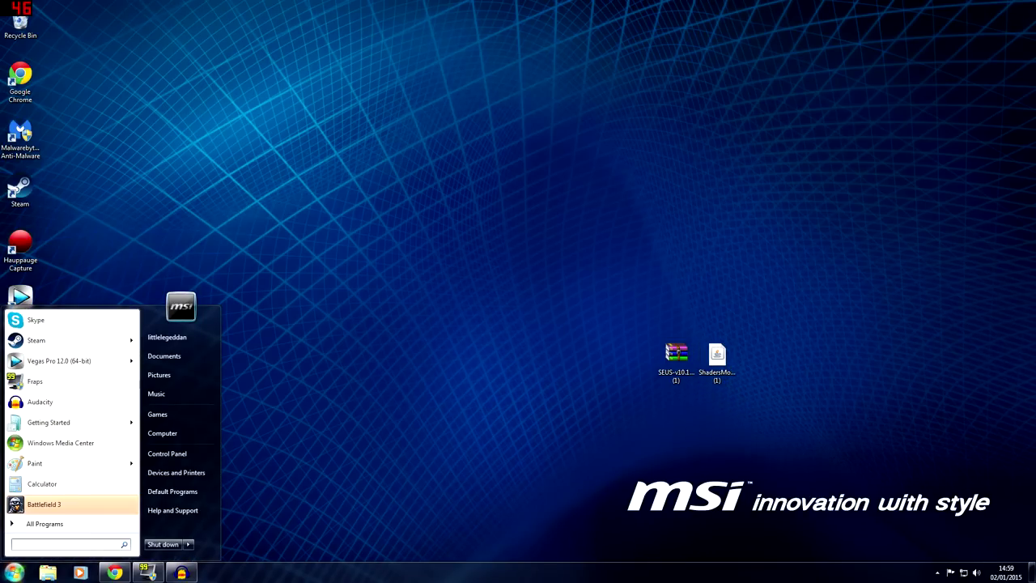
{"action": "type", "text": "%appdata%"}
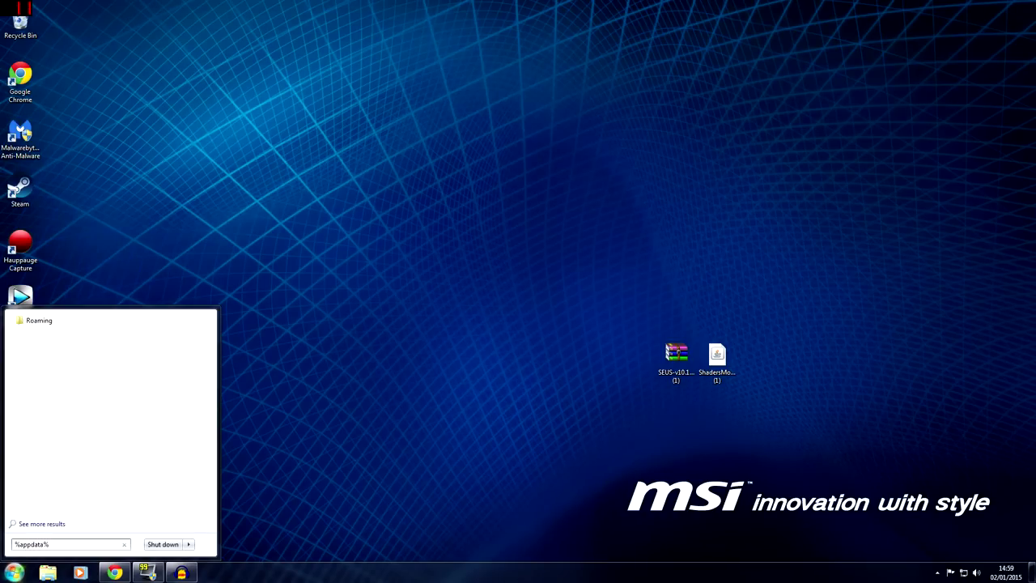
{"action": "key", "text": "Return"}
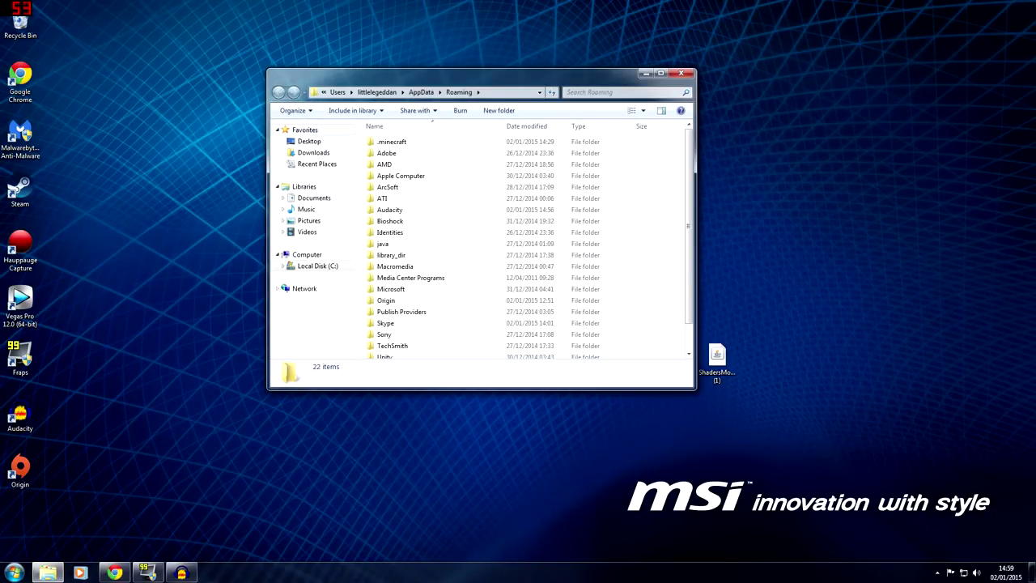
{"action": "double_click", "coordinate": [391, 142]}
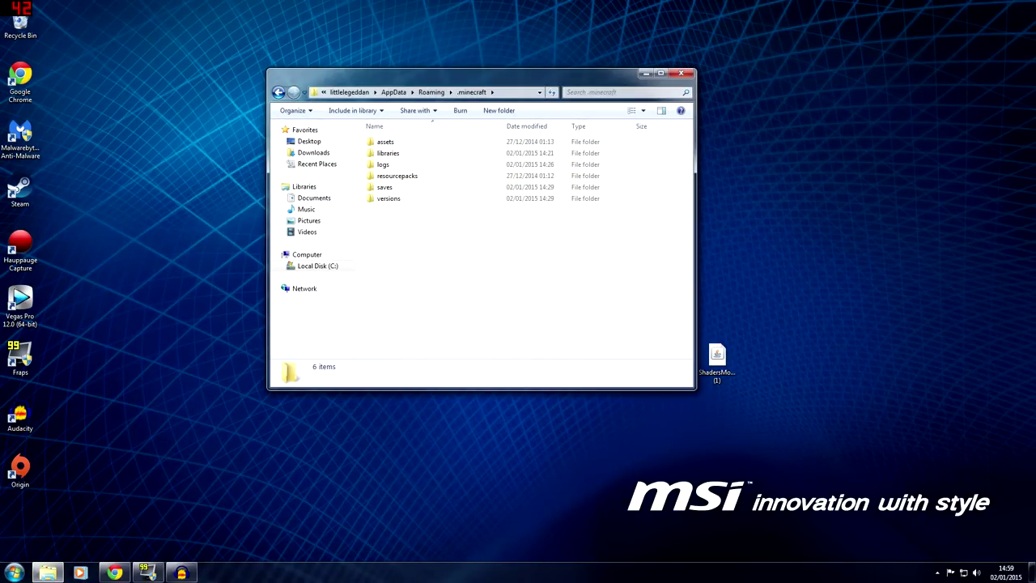
- Create a new folder named shaderpacks inside the .minecraft folder
{"action": "right_click", "coordinate": [425, 224]}
{"action": "mouse_move", "coordinate": [485, 369]}
{"action": "left_click", "coordinate": [597, 369]}
{"action": "type", "text": "s"}
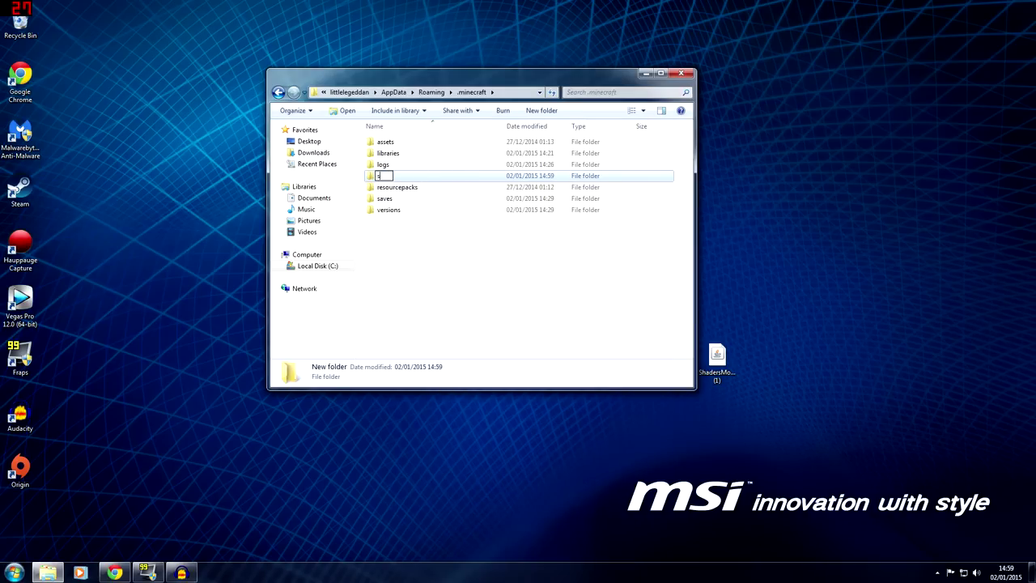
{"action": "type", "text": "haderpaclks"}
{"action": "key", "text": "Return"}
- Move the SEUS-v10.1-Ultra archive from the desktop into the shaderpacks folder and close the folder window
{"action": "left_click_drag", "start_coordinate": [591, 68], "coordinate": [511, 112]}
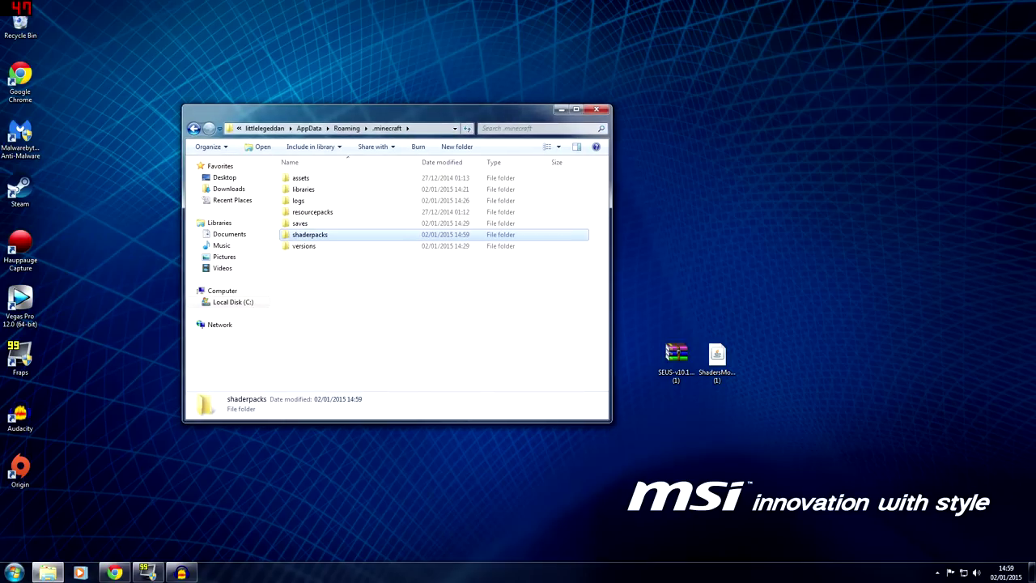
{"action": "left_click_drag", "start_coordinate": [675, 374], "coordinate": [341, 236]}
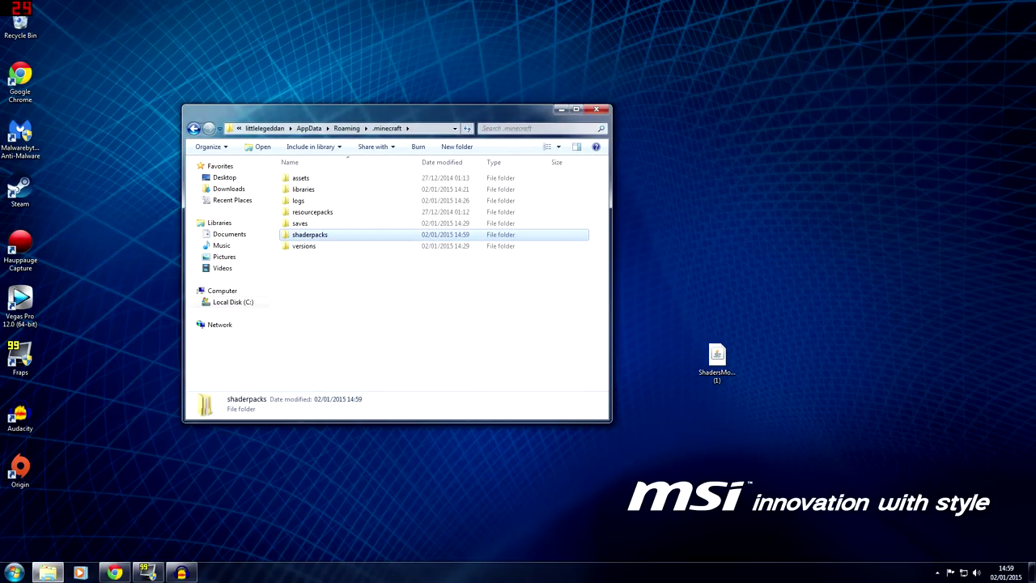
{"action": "left_click", "coordinate": [597, 108]}
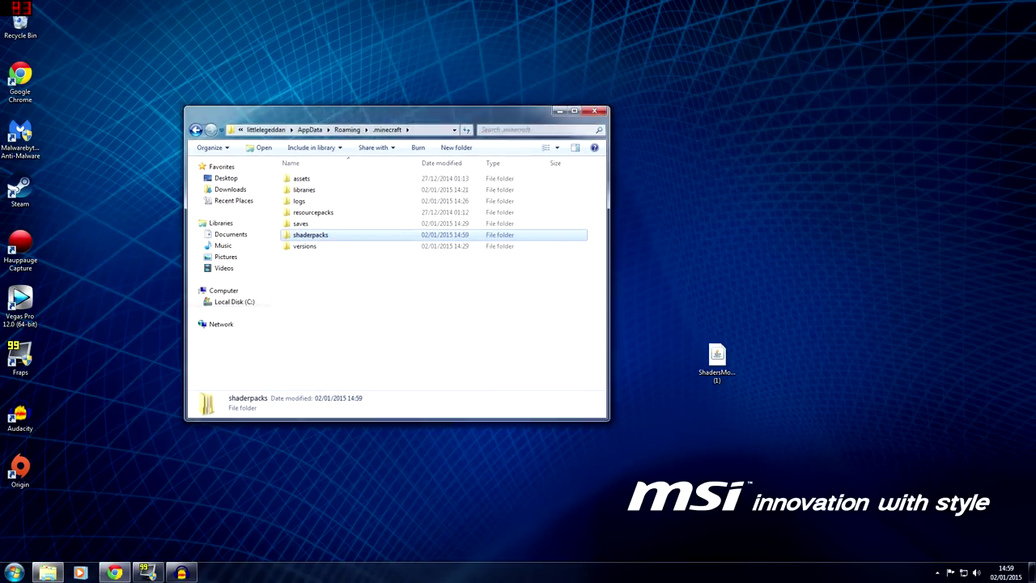
- Try to install ShadersMod 2.4.4 for Minecraft 1.8 into the .minecraft folder with the desktop installer
{"action": "left_click", "coordinate": [718, 361]}
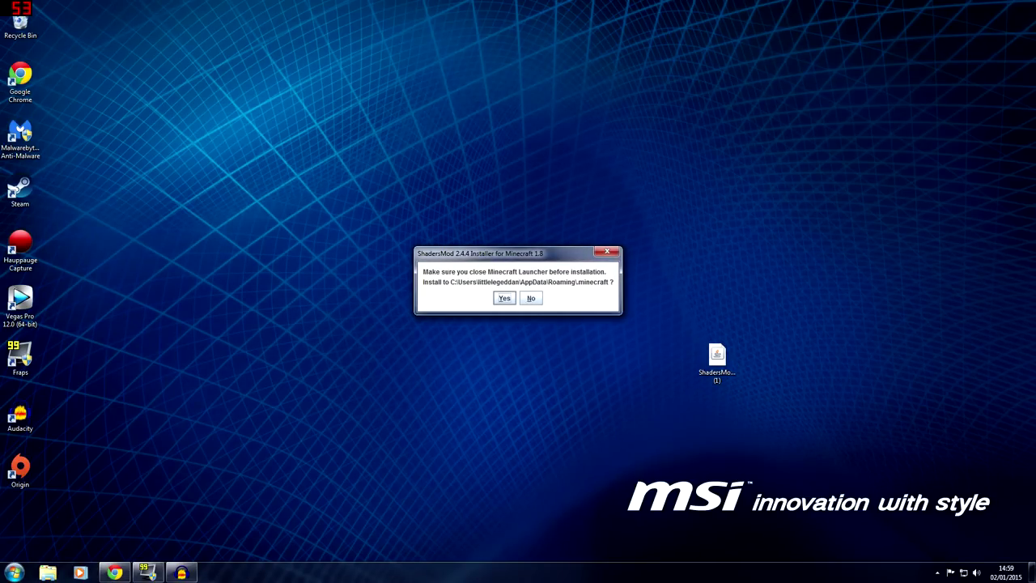
{"action": "key", "text": "Return"}
{"action": "key", "text": "Return"}
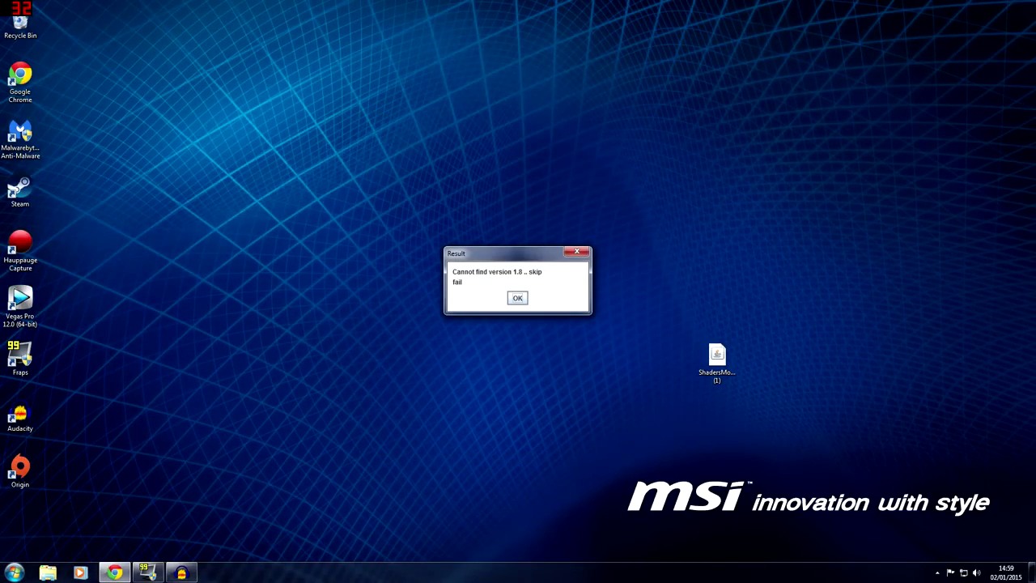
{"action": "key", "text": "Return"}
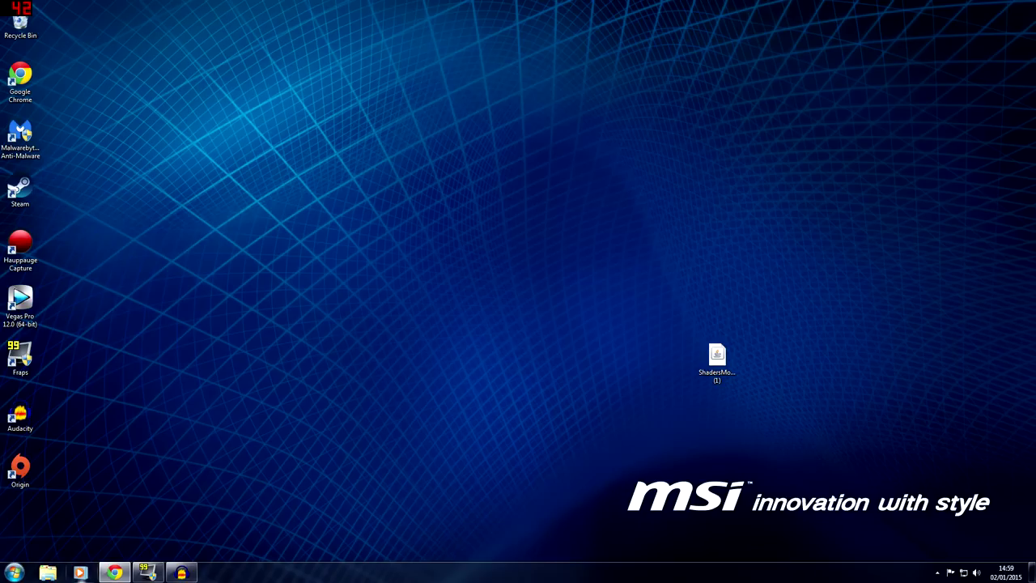
- Start the Minecraft launcher by searching for "mine" and log in with the account's username and password
{"action": "left_click", "coordinate": [13, 572]}
{"action": "left_click", "coordinate": [66, 544]}
{"action": "type", "text": "mine"}
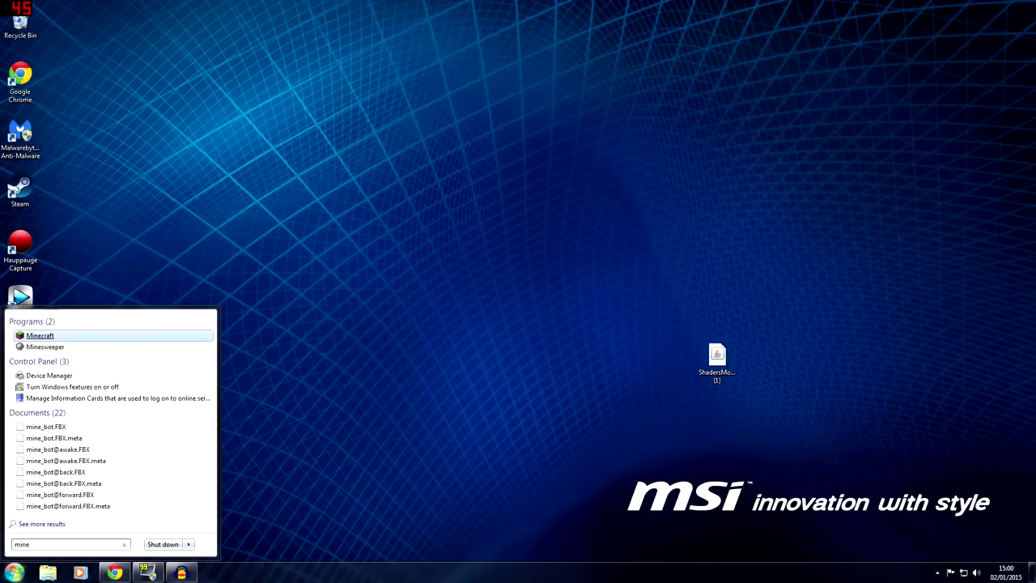
{"action": "key", "text": "Return"}
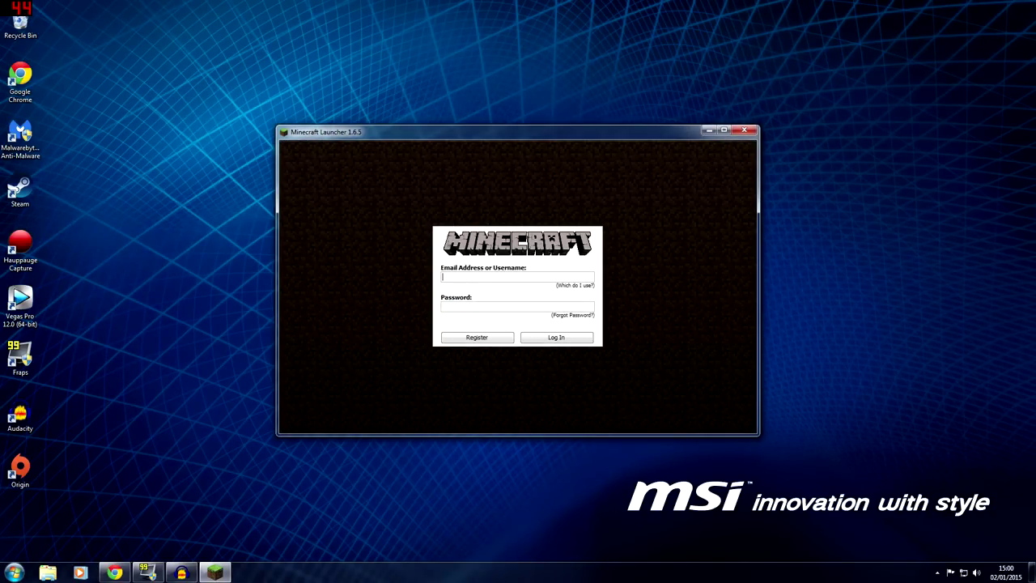
{"action": "type", "text": "ittlelegeddan"}
{"action": "key", "text": "Tab"}
{"action": "type", "text": "********"}
{"action": "key", "text": "Return"}
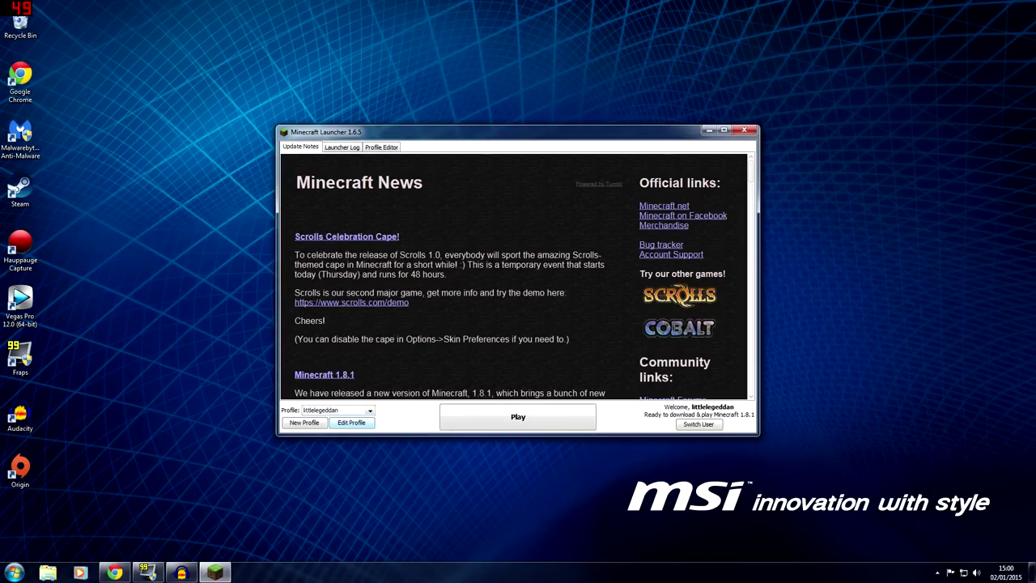
- Set the launcher profile to use version release 1.8 and save the profile
{"action": "left_click", "coordinate": [352, 423]}
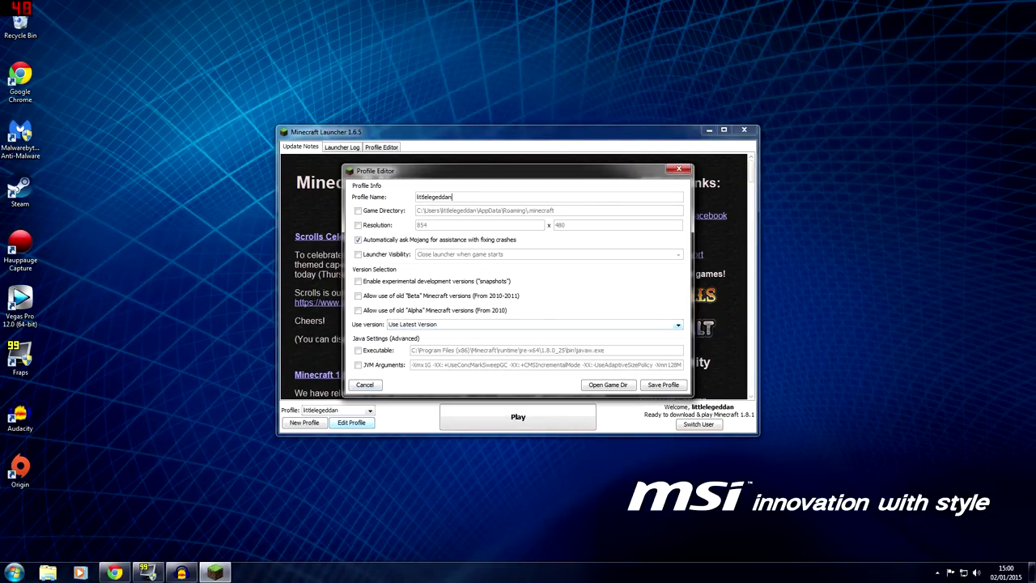
{"action": "left_click", "coordinate": [534, 324]}
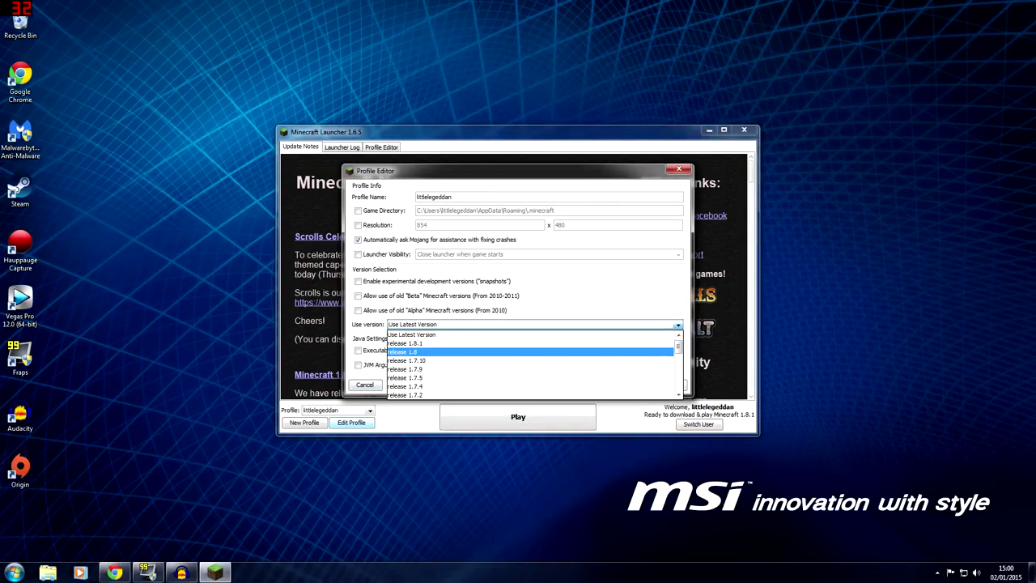
{"action": "left_click", "coordinate": [531, 351]}
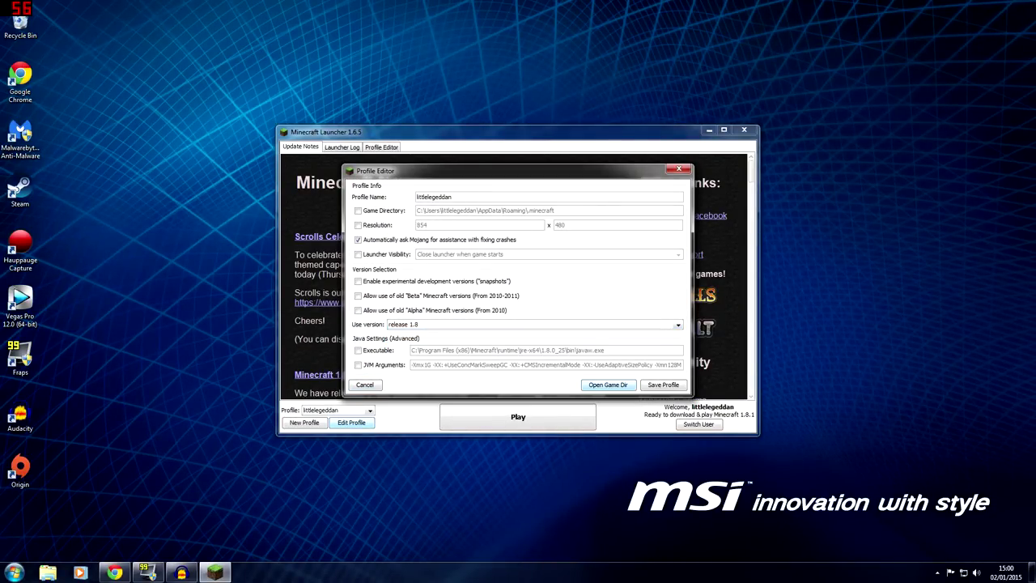
{"action": "left_click", "coordinate": [663, 385]}
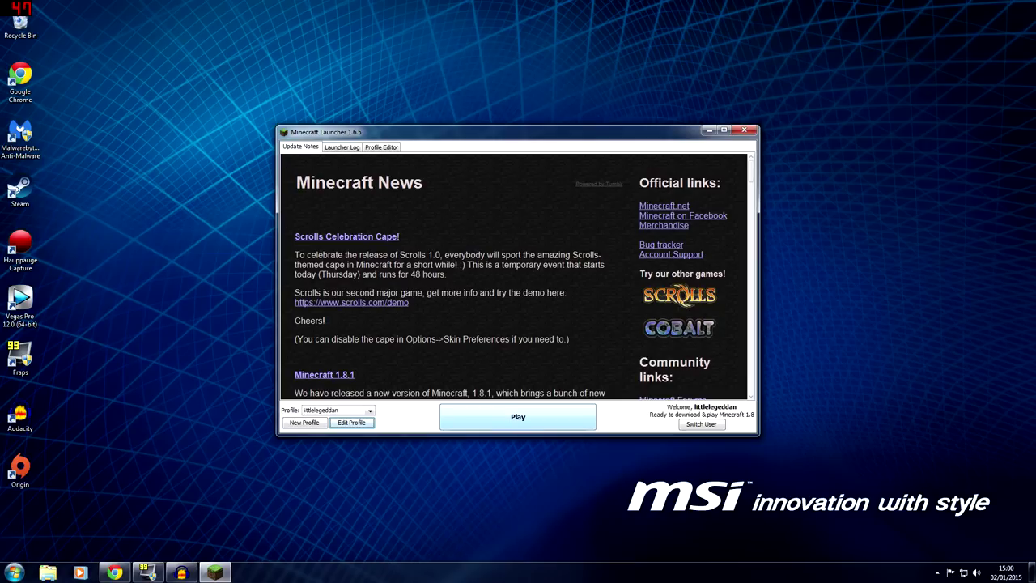
- Launch Minecraft 1.8 once, go as far as the singleplayer world list, and close the game
{"action": "left_click", "coordinate": [518, 417]}
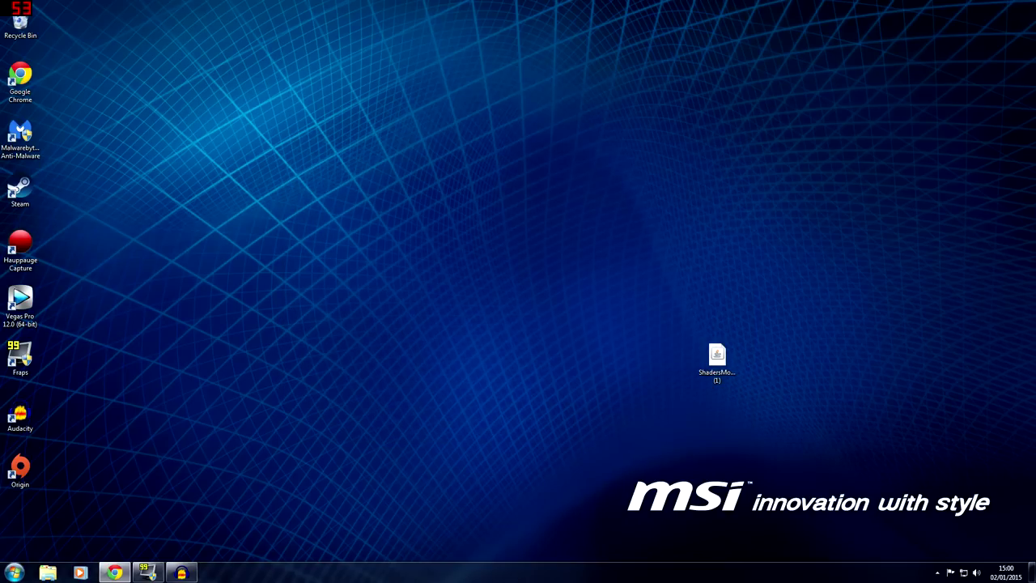
{"action": "left_click_drag", "start_coordinate": [716, 356], "coordinate": [553, 243]}
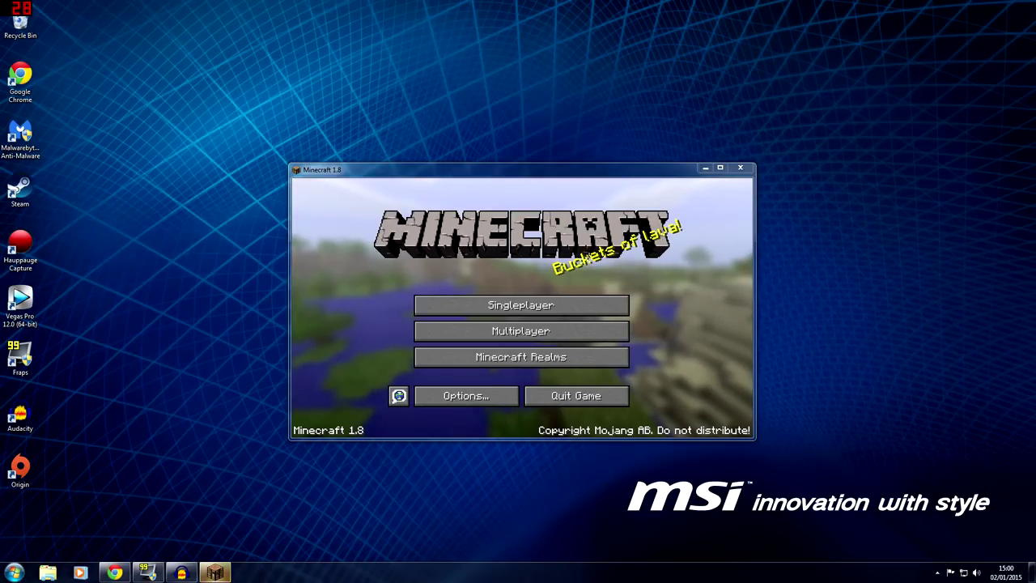
{"action": "left_click", "coordinate": [520, 306]}
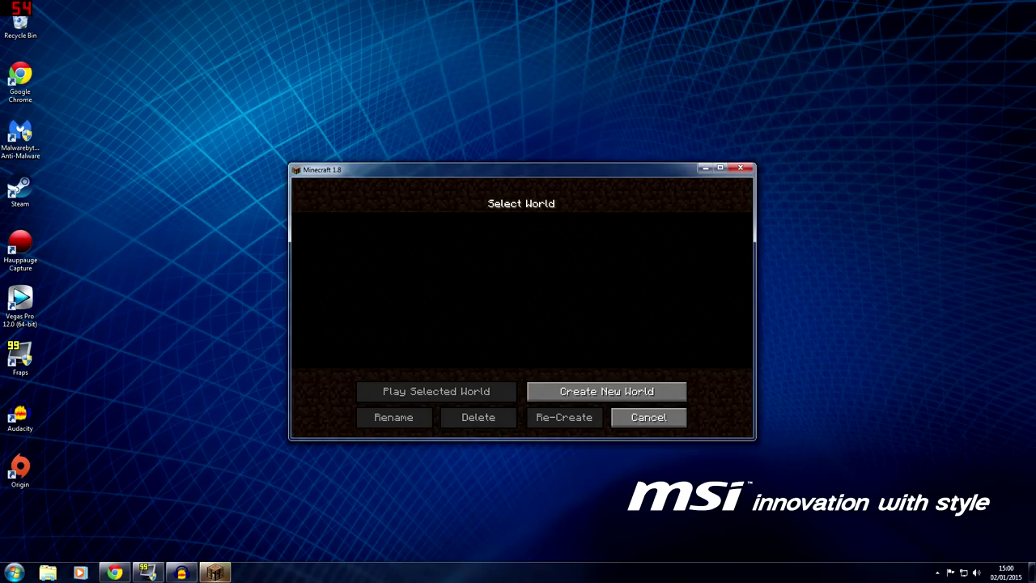
{"action": "key", "text": "alt+F4"}
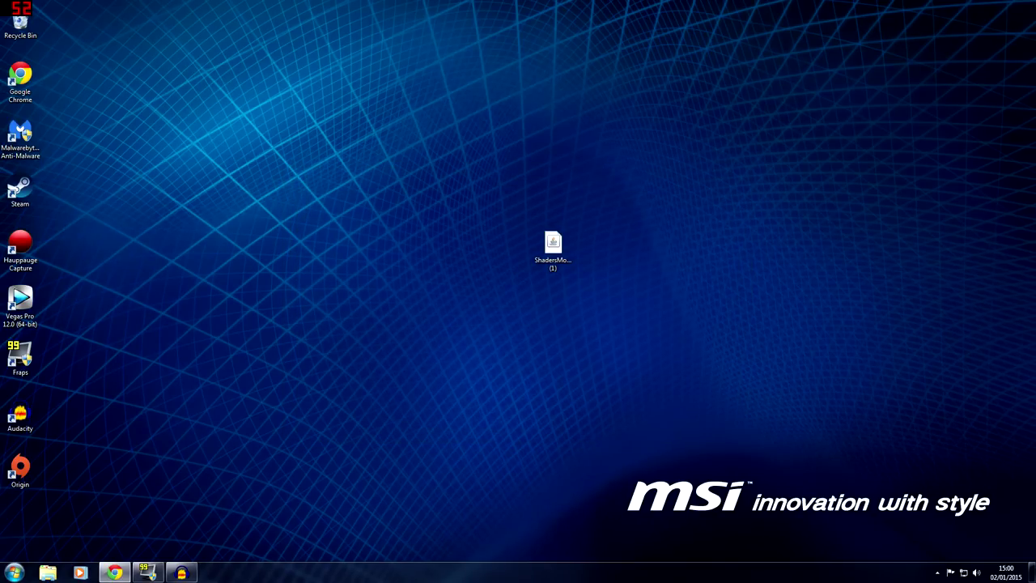
- Install ShadersMod 2.4.4 into the .minecraft folder, accepting the ASM license, and discard the installer in the Recycle Bin
{"action": "left_click", "coordinate": [553, 249]}
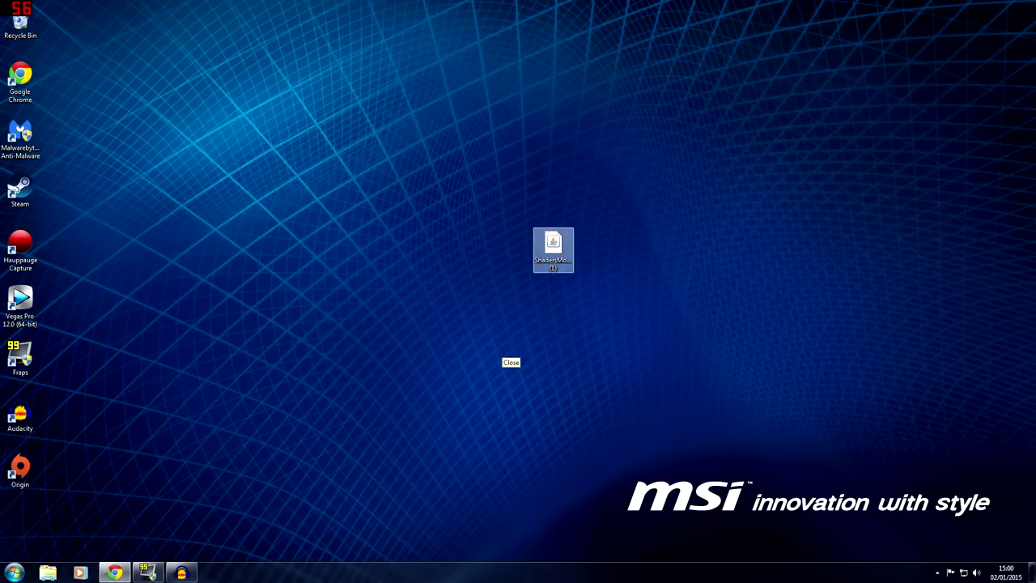
{"action": "left_click", "coordinate": [553, 250]}
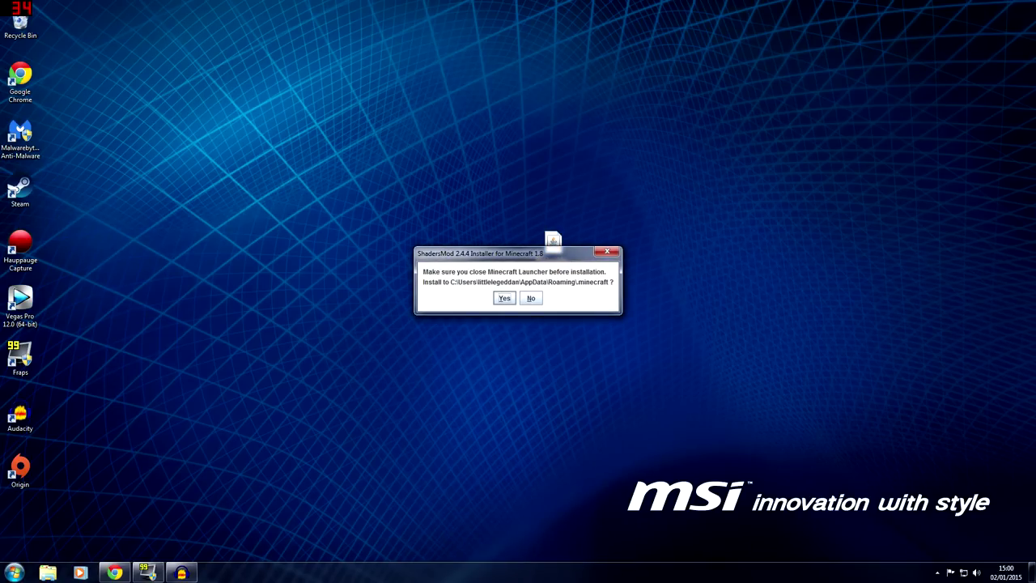
{"action": "key", "text": "Return"}
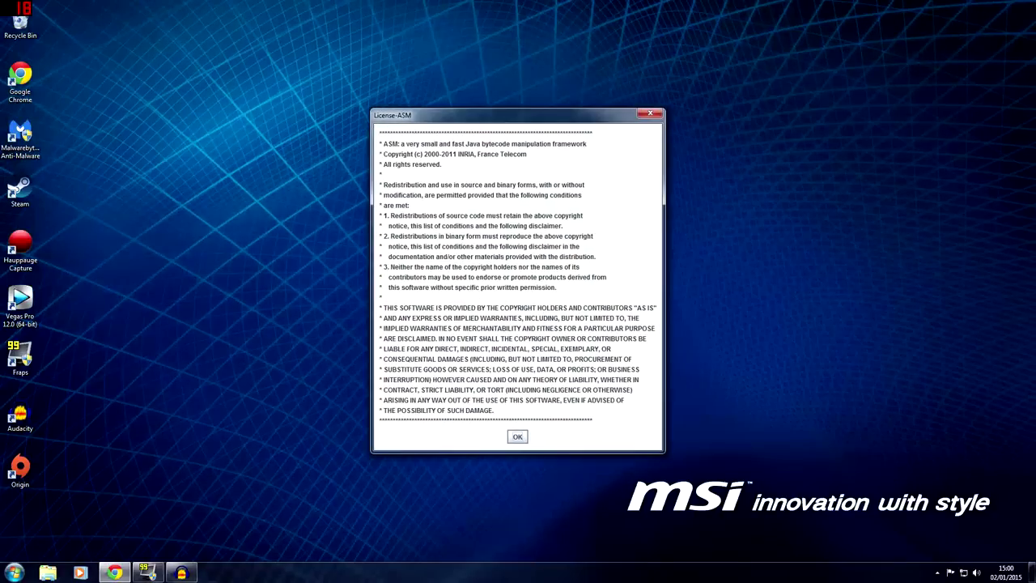
{"action": "key", "text": "Return"}
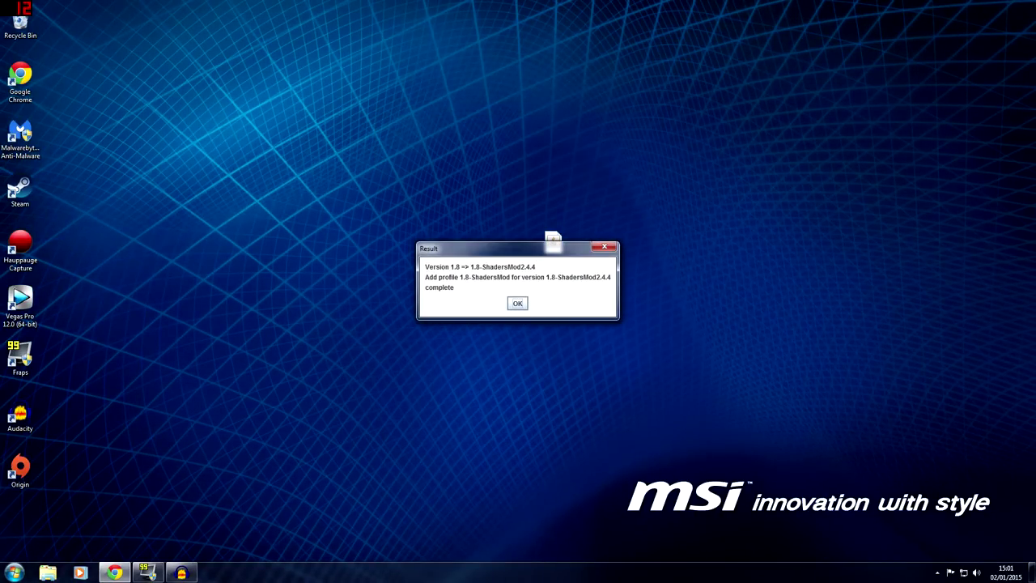
{"action": "key", "text": "Return"}
{"action": "left_click_drag", "start_coordinate": [552, 243], "coordinate": [20, 29]}
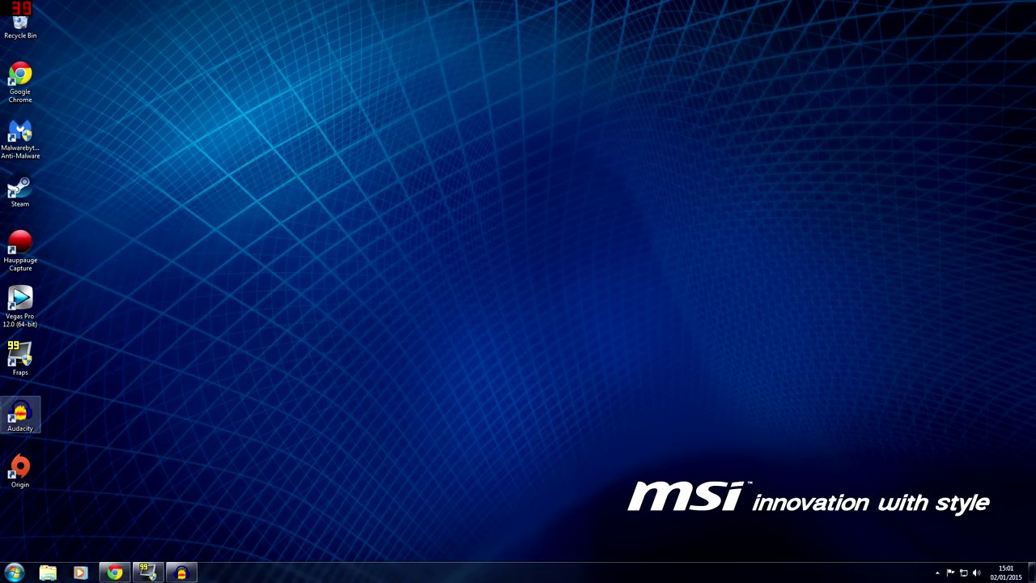
- Start the Minecraft launcher again by searching for "mine"
{"action": "left_click", "coordinate": [14, 572]}
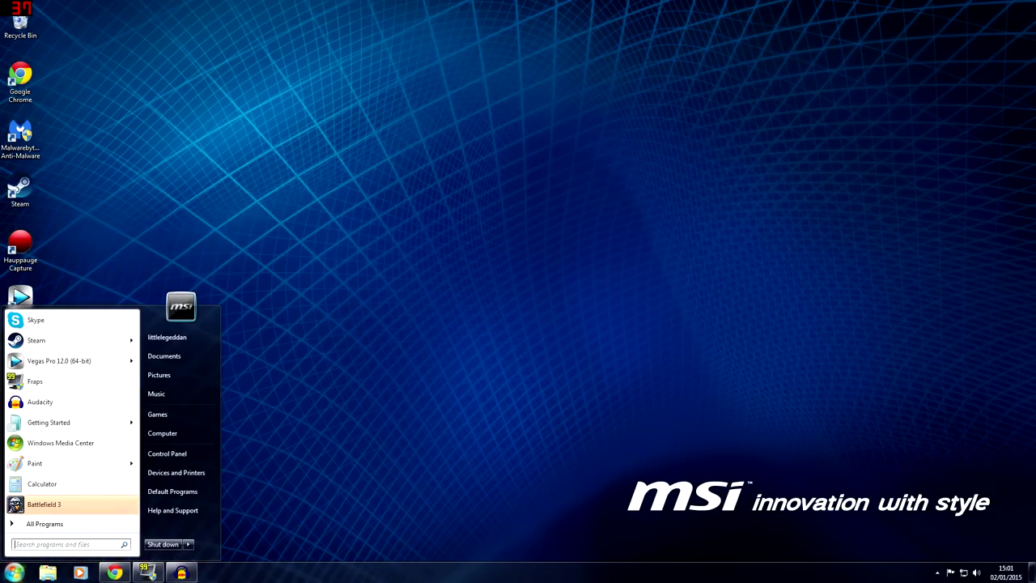
{"action": "type", "text": "mine"}
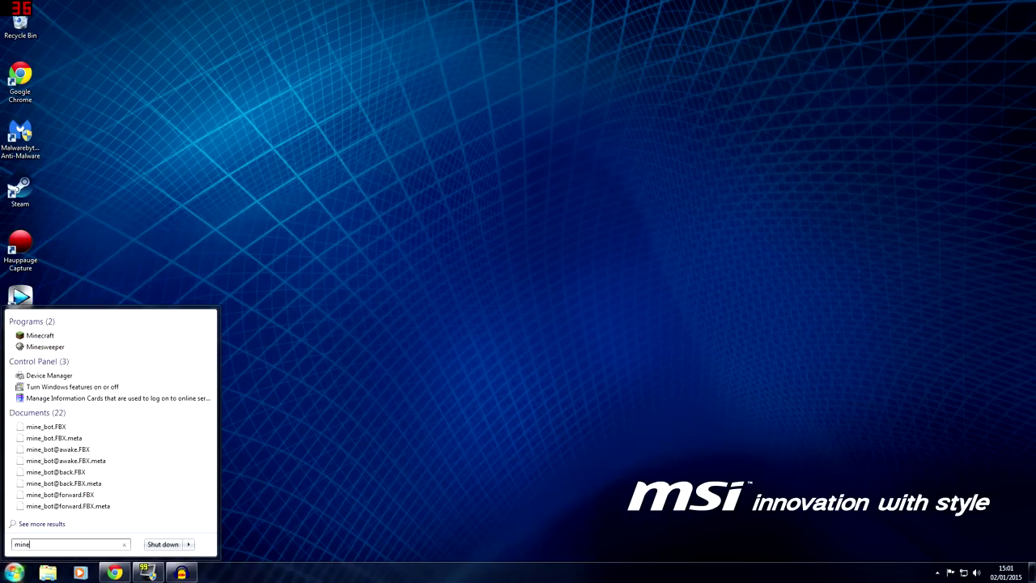
{"action": "key", "text": "Return"}
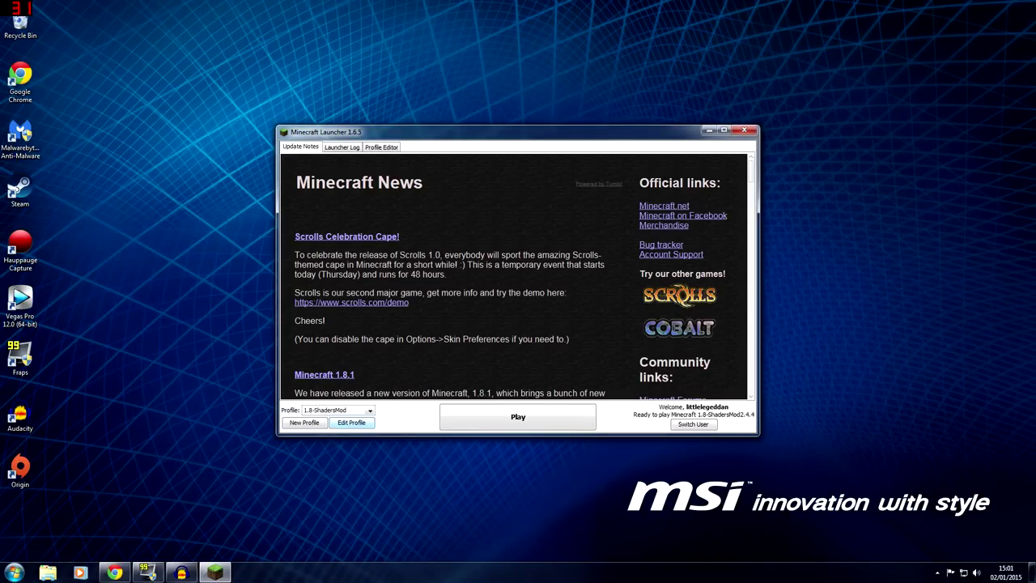
- Edit the 1.8-ShadersMod profile and choose release 1.8-ShadersMod2.4.4 as its version
{"action": "left_click", "coordinate": [351, 423]}
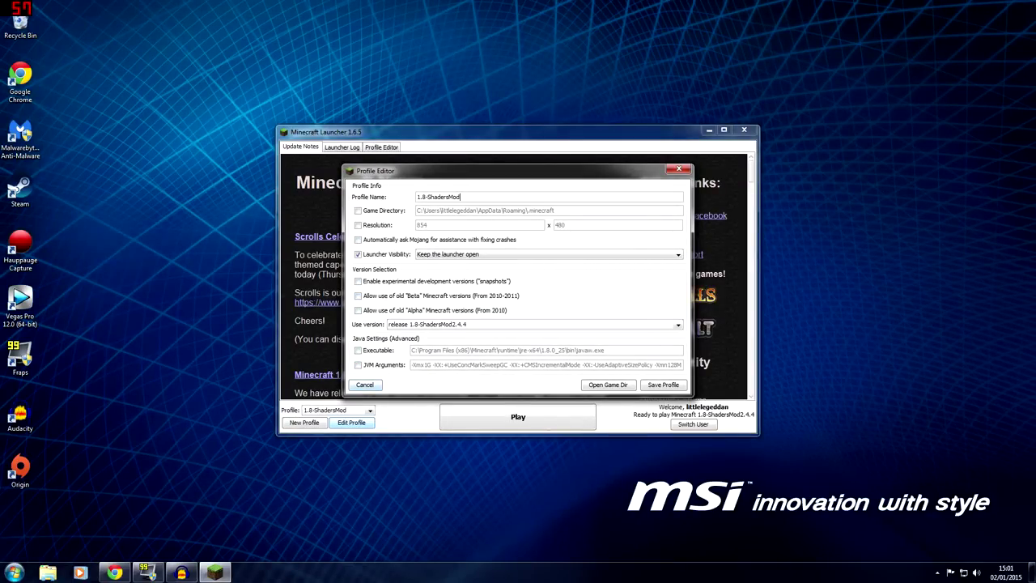
{"action": "left_click", "coordinate": [534, 323]}
{"action": "left_click", "coordinate": [535, 324]}
{"action": "left_click", "coordinate": [535, 323]}
{"action": "scroll", "coordinate": [534, 351], "scroll_direction": "up", "scroll_amount": 1}
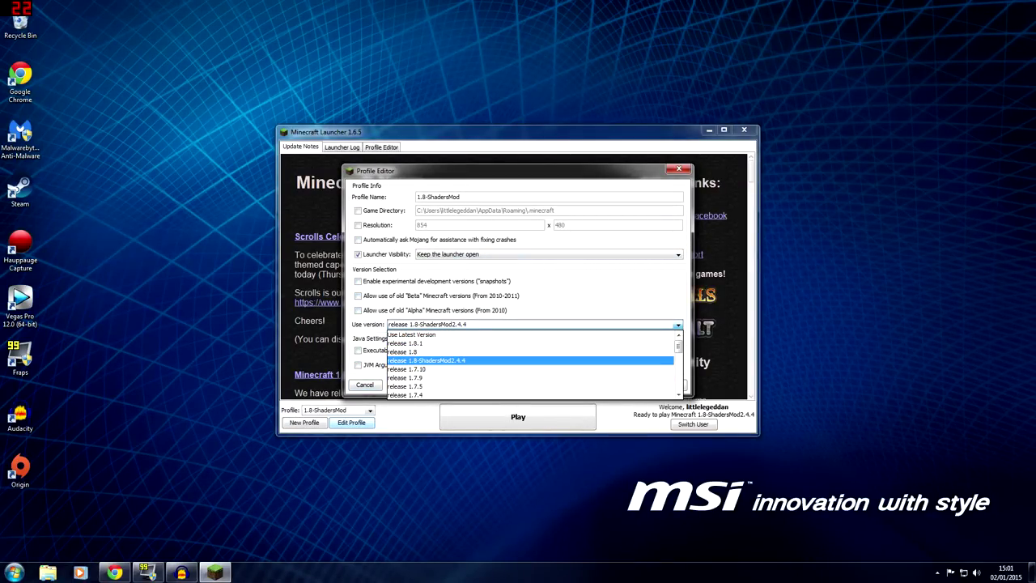
{"action": "left_click", "coordinate": [534, 360]}
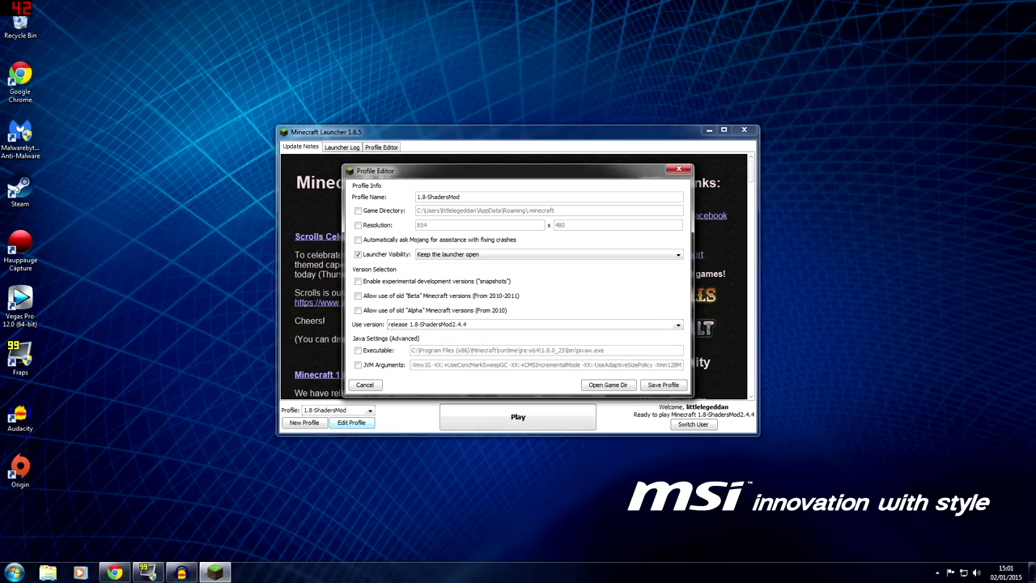
- Rename the shaders profile to the account's username
{"action": "key", "text": "ctrl+a"}
{"action": "type", "text": "1"}
{"action": "key", "text": "BackSpace"}
{"action": "type", "text": "littlegeddan"}
- Enable the profile's JVM arguments, replace them with only -Xmx4G, and save the profile
{"action": "left_click", "coordinate": [358, 364]}
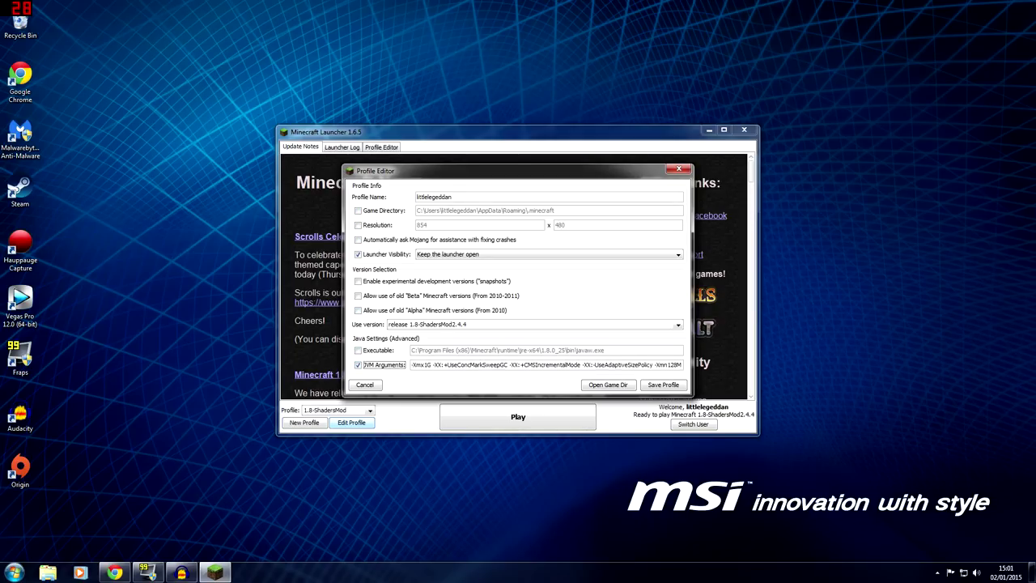
{"action": "left_click_drag", "start_coordinate": [431, 364], "coordinate": [682, 364]}
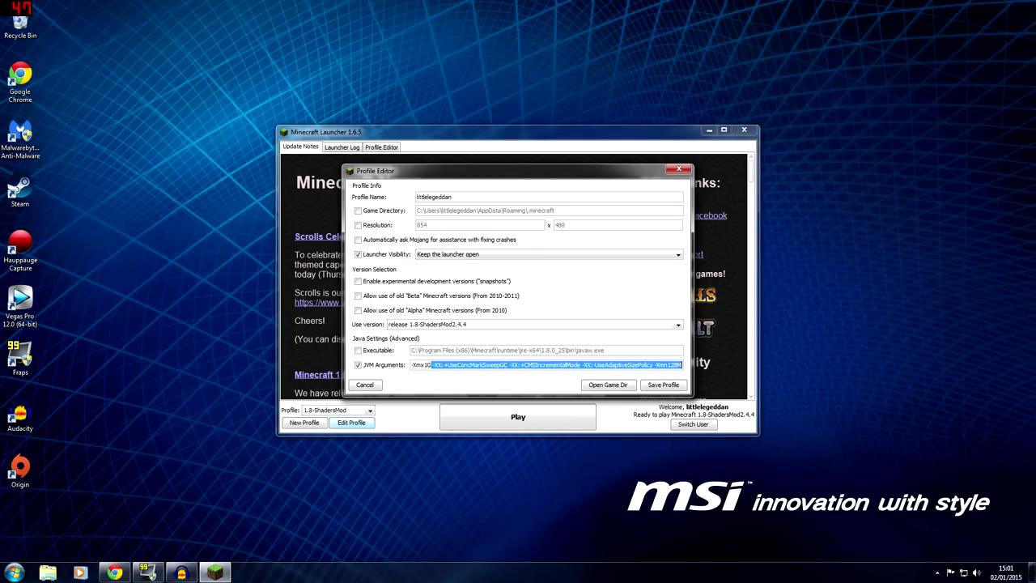
{"action": "key", "text": "BackSpace"}
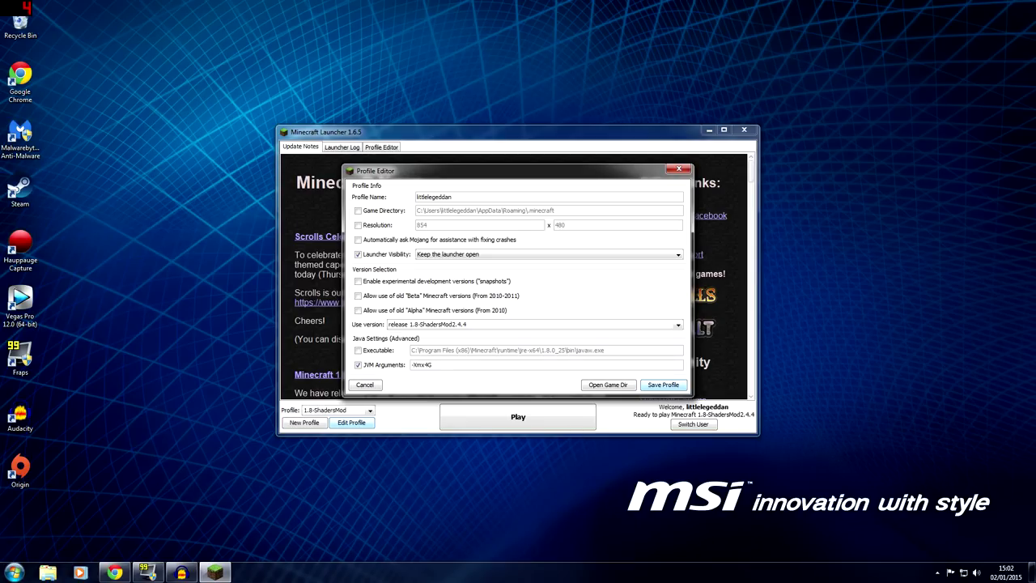
{"action": "left_click", "coordinate": [662, 384]}
- Launch the modded game in a maximized window and select SEUS-v10.1-Ultra (1).zip as the shaderpack in the options
{"action": "left_click", "coordinate": [517, 416]}
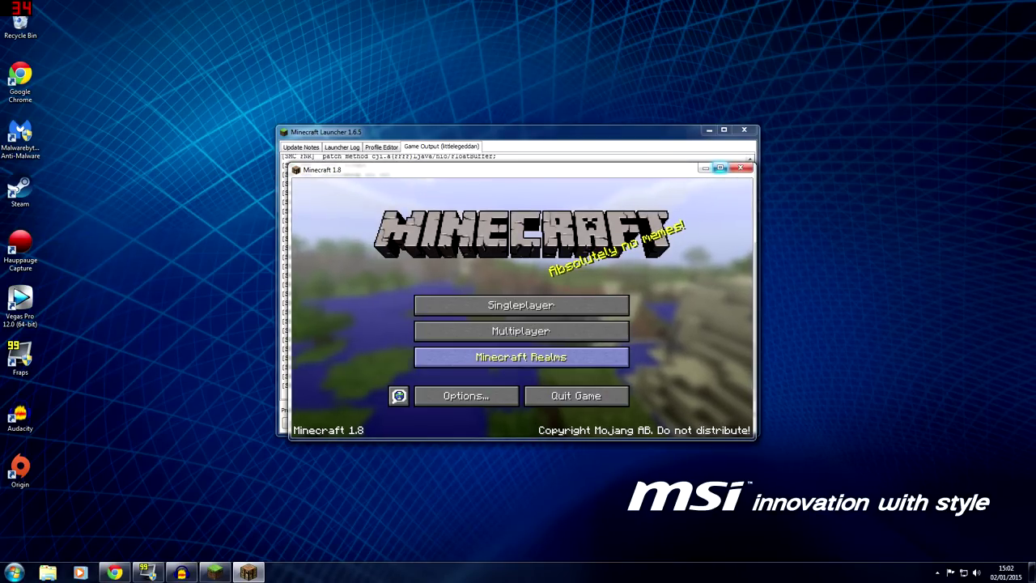
{"action": "left_click", "coordinate": [719, 167]}
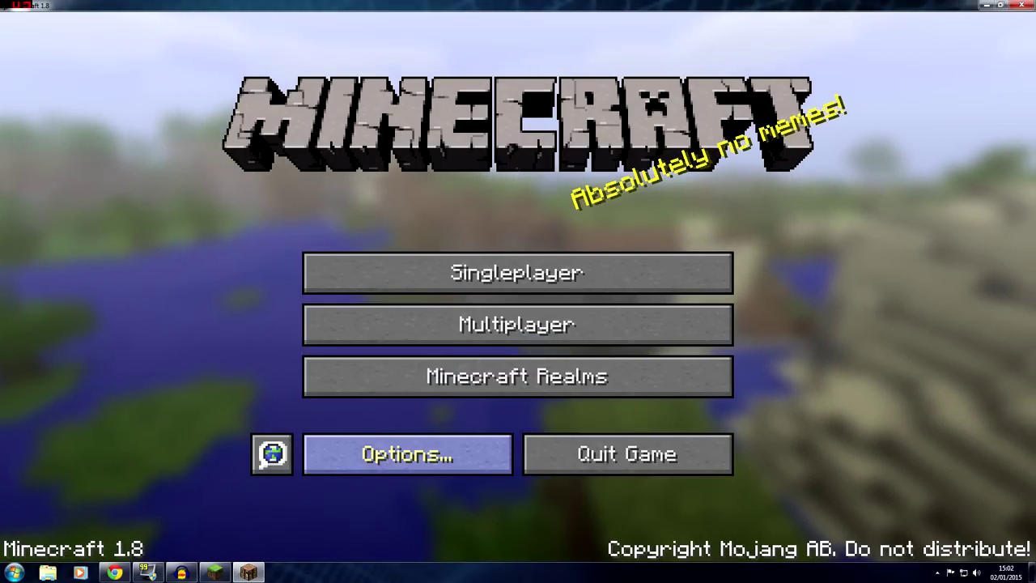
{"action": "left_click", "coordinate": [407, 454]}
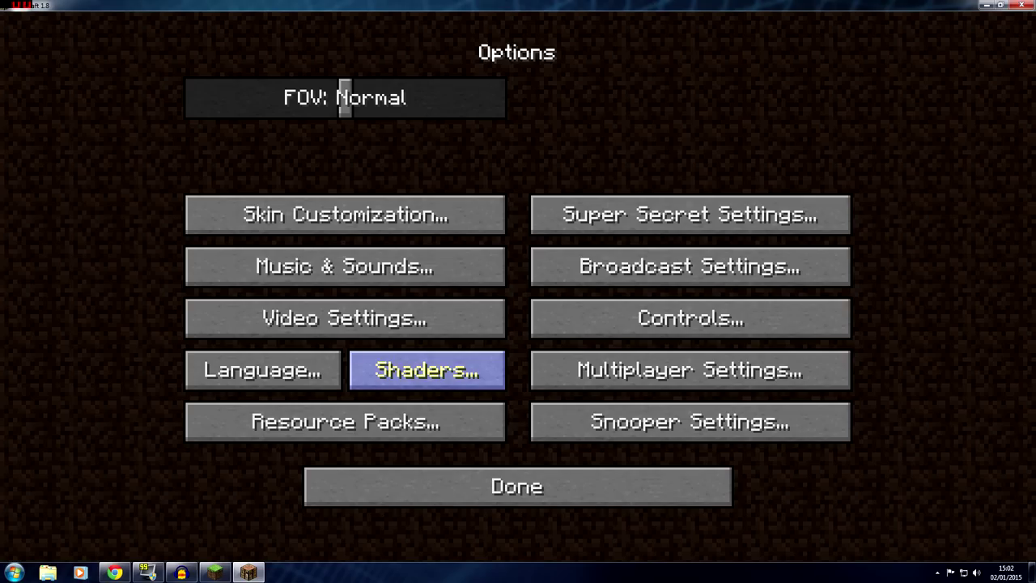
{"action": "left_click", "coordinate": [426, 370]}
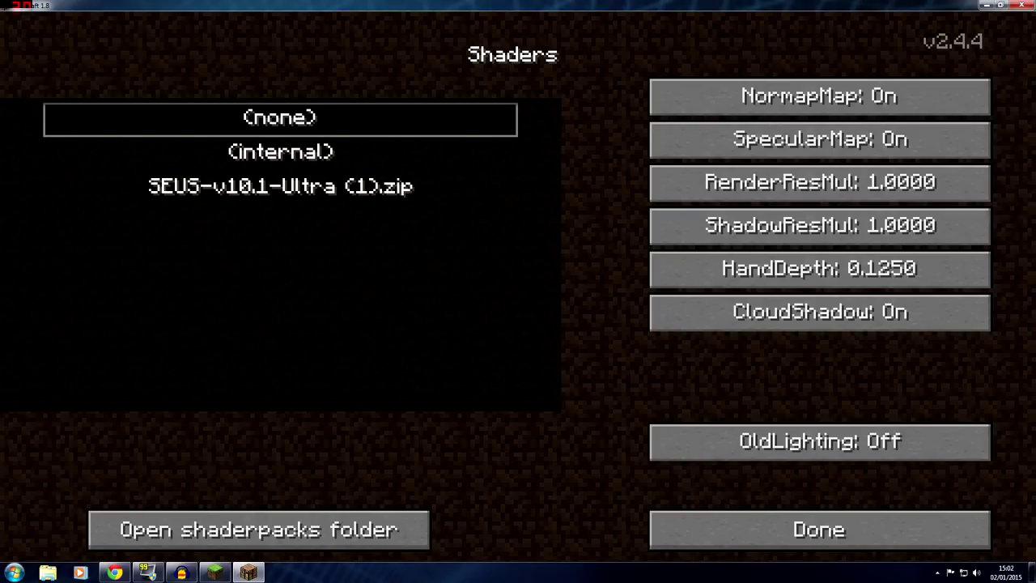
{"action": "left_click", "coordinate": [280, 187]}
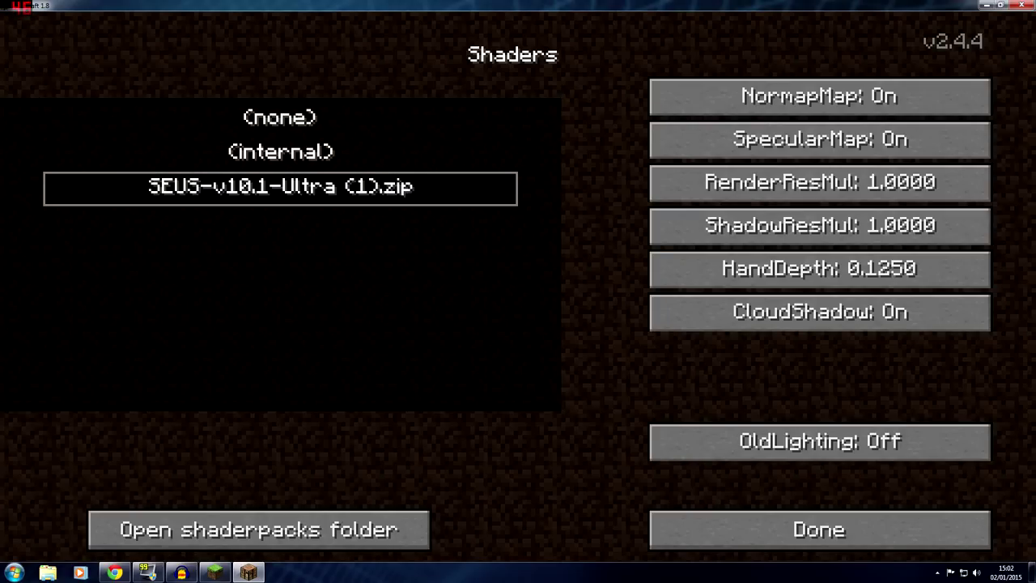
{"action": "left_click", "coordinate": [819, 529]}
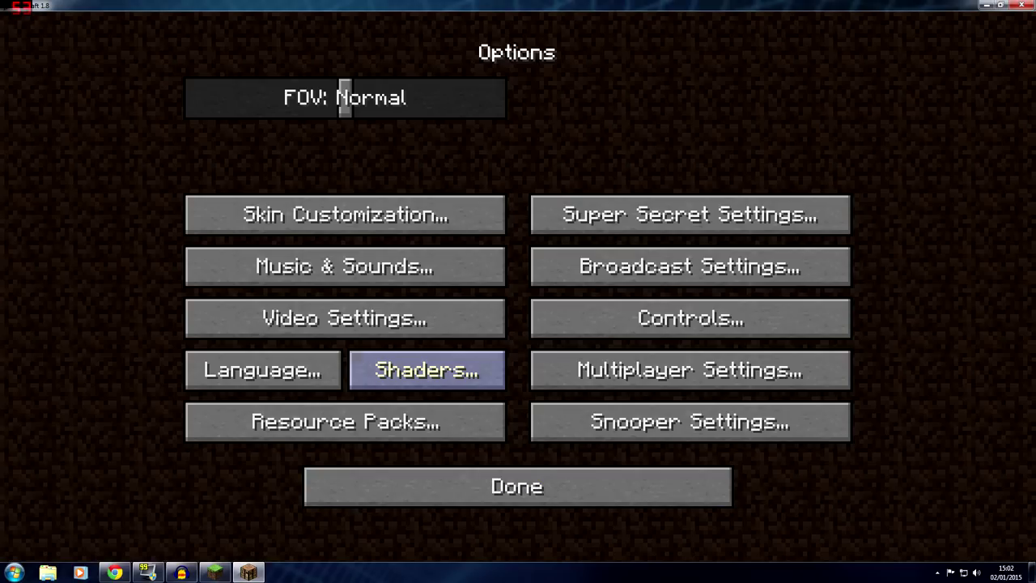
- Turn the game's music volume to OFF in the sound options
{"action": "left_click", "coordinate": [344, 266]}
{"action": "left_click_drag", "start_coordinate": [267, 149], "coordinate": [191, 149]}
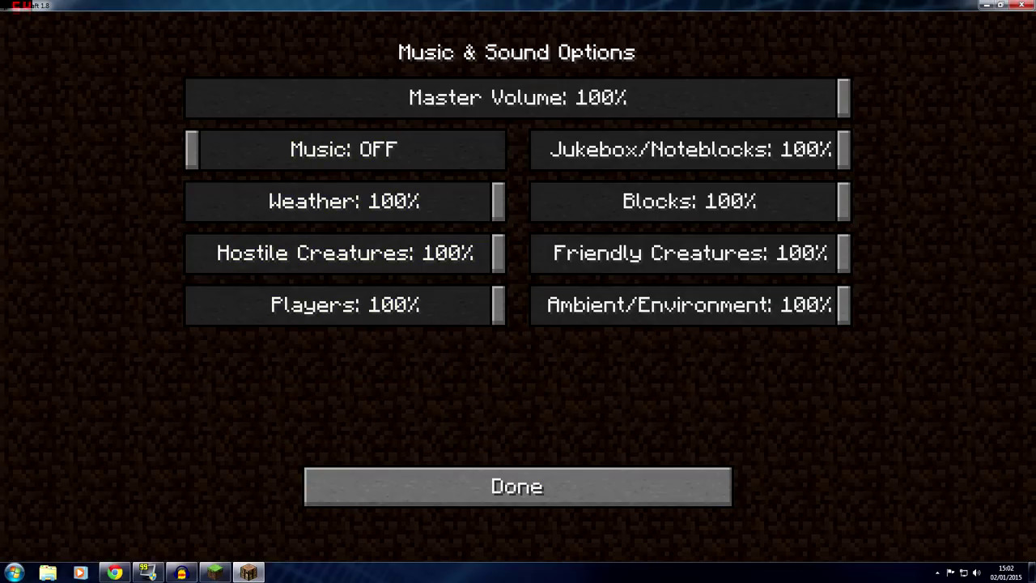
- Leave the options, open the singleplayer world list, and restore the game from its maximized size to a smaller window
{"action": "left_click", "coordinate": [518, 485]}
{"action": "left_click", "coordinate": [518, 486]}
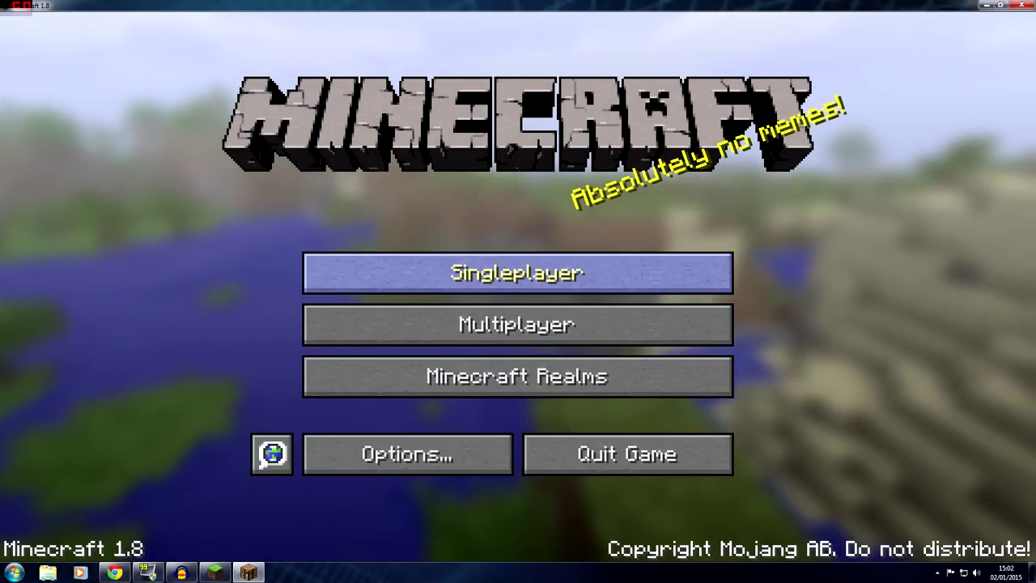
{"action": "left_click", "coordinate": [518, 273]}
{"action": "left_click_drag", "start_coordinate": [712, 5], "coordinate": [458, 105]}
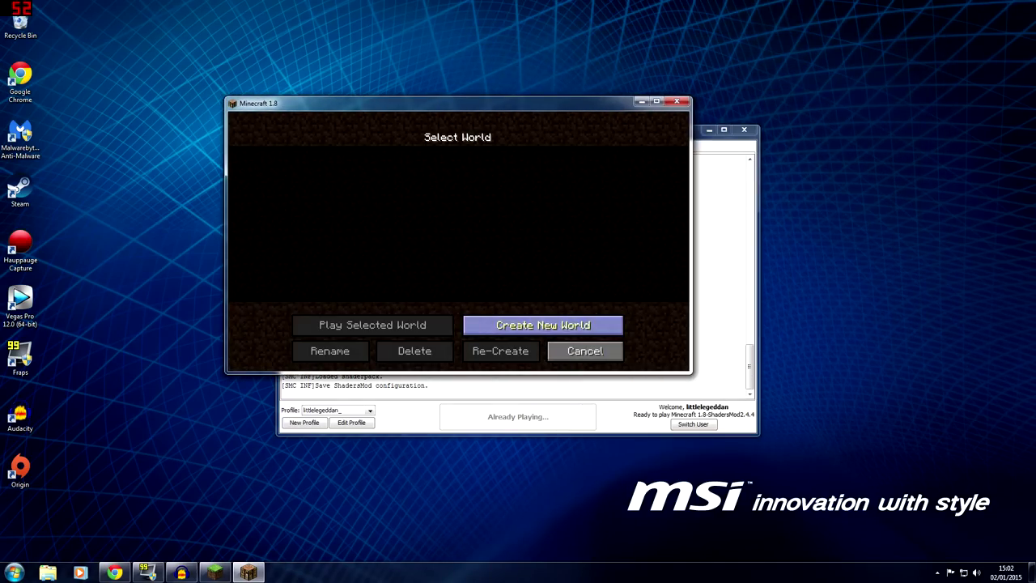
- Create a new world with the default name New World in Creative game mode, with the game window placed over the launcher
{"action": "left_click", "coordinate": [543, 324]}
{"action": "left_click_drag", "start_coordinate": [541, 105], "coordinate": [604, 146]}
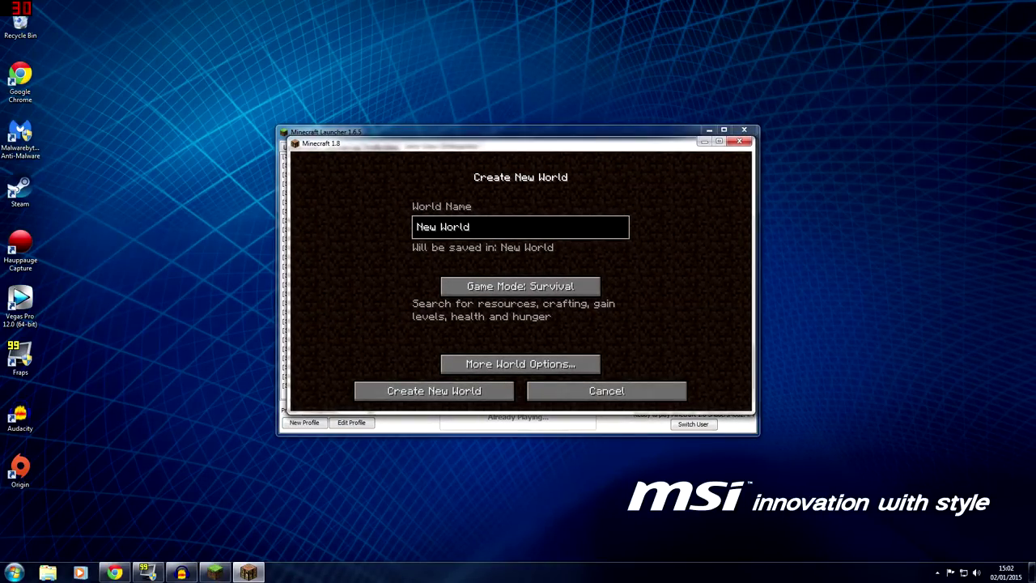
{"action": "left_click", "coordinate": [520, 285]}
{"action": "left_click", "coordinate": [520, 286]}
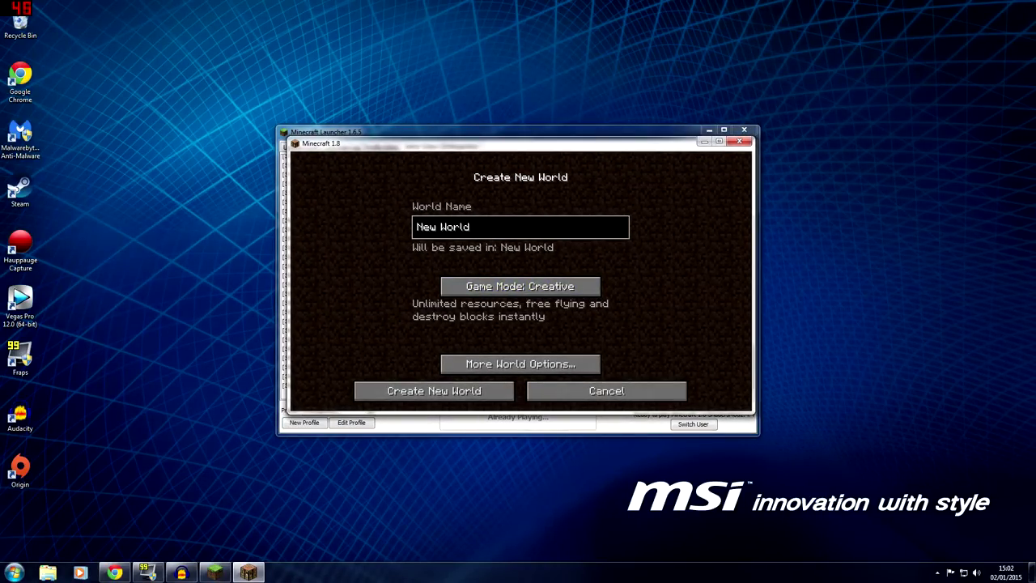
{"action": "left_click", "coordinate": [434, 390]}
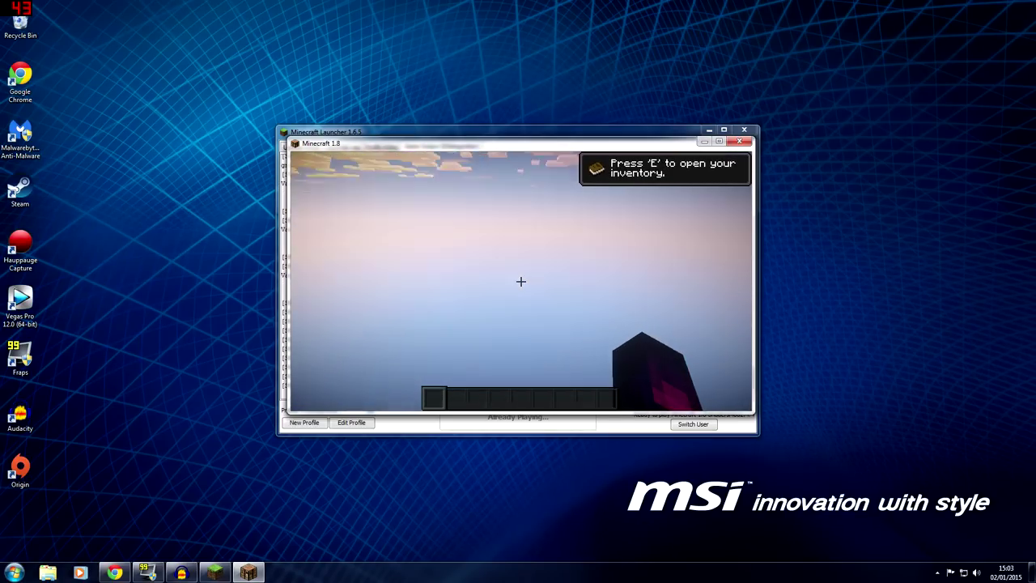
- Review the video settings from the in-game menu, and return to the world to explore the shaded landscape and water
{"action": "key", "text": "Escape"}
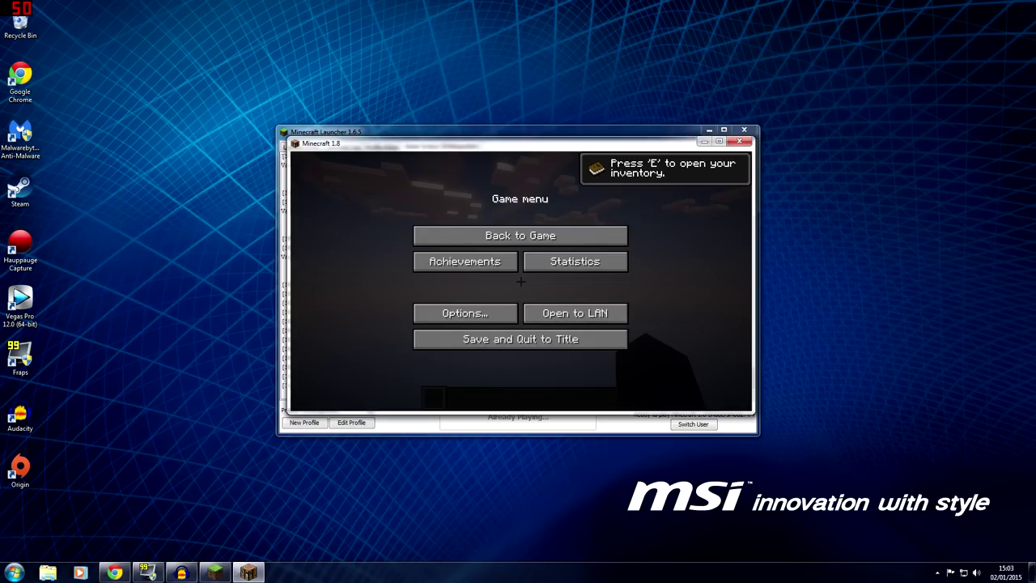
{"action": "left_click", "coordinate": [466, 314]}
{"action": "left_click", "coordinate": [434, 276]}
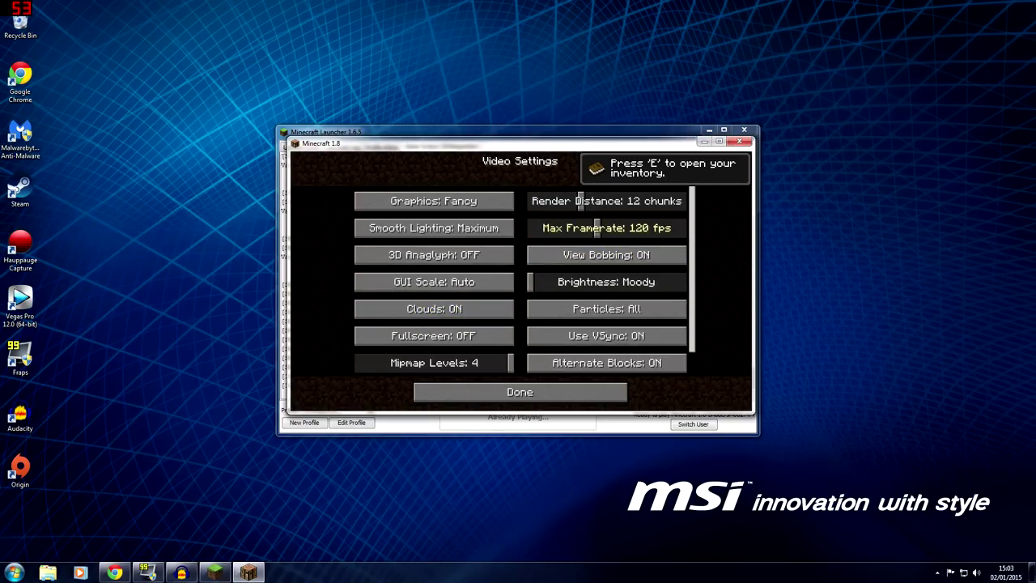
{"action": "key", "text": "Escape"}
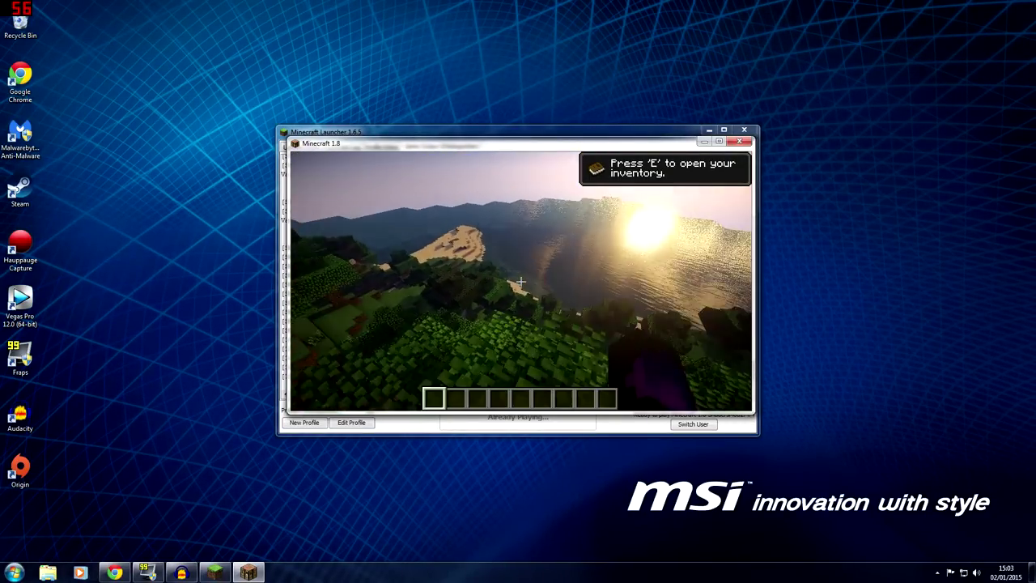
{"action": "key", "text": "w"}
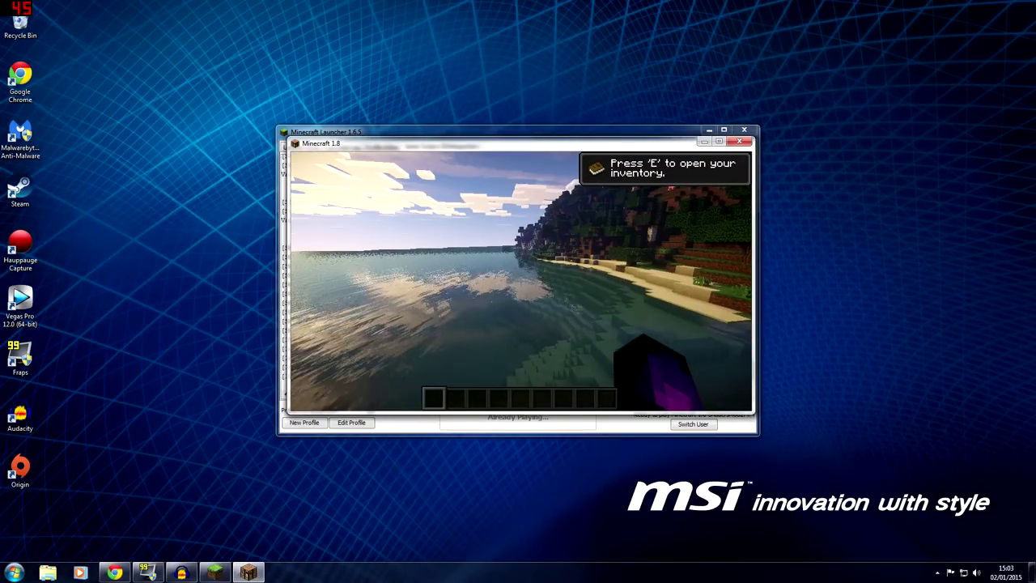
- Set the brightness to about +69% and the particles to Minimal in the game's video settings
{"action": "key", "text": "Escape"}
{"action": "left_click", "coordinate": [464, 313]}
{"action": "left_click", "coordinate": [432, 273]}
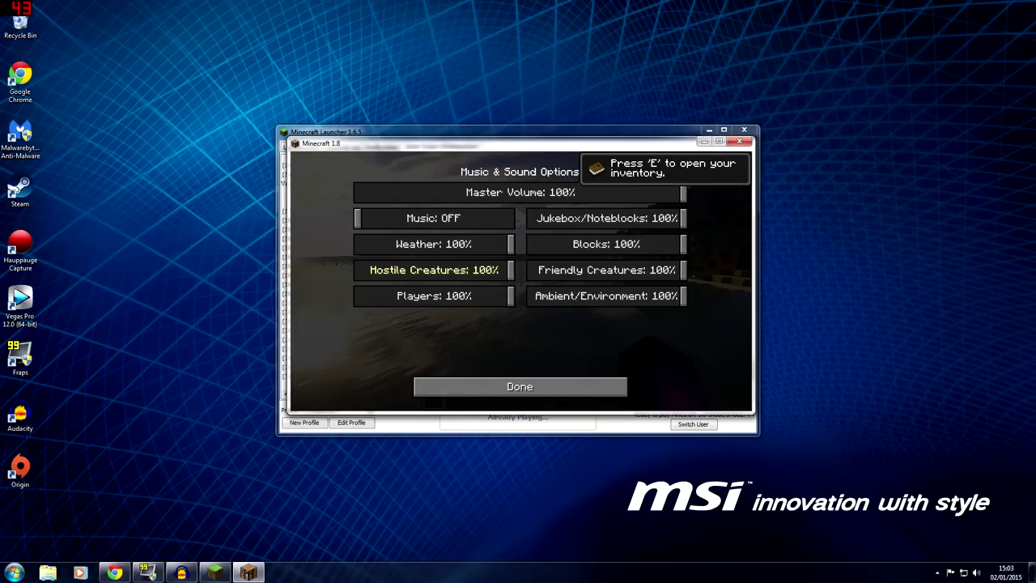
{"action": "left_click", "coordinate": [519, 387]}
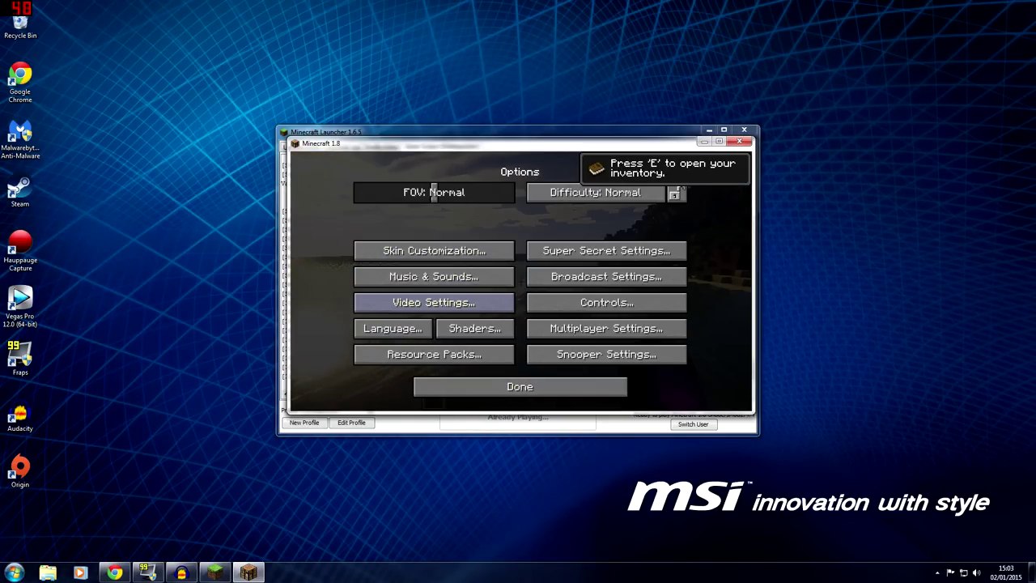
{"action": "left_click", "coordinate": [433, 302]}
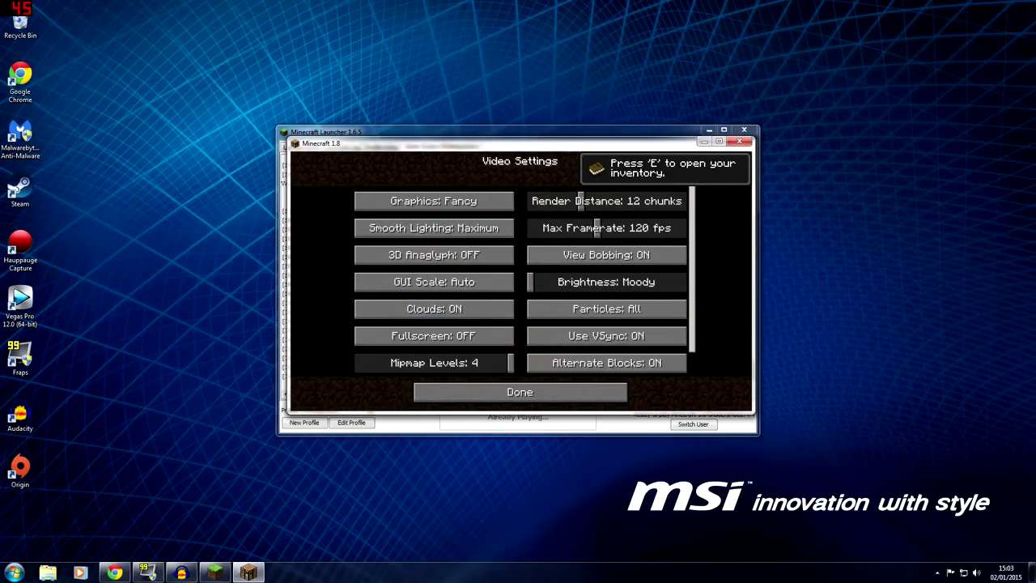
{"action": "left_click_drag", "start_coordinate": [609, 282], "coordinate": [637, 284]}
{"action": "left_click", "coordinate": [635, 309]}
{"action": "left_click", "coordinate": [635, 309]}
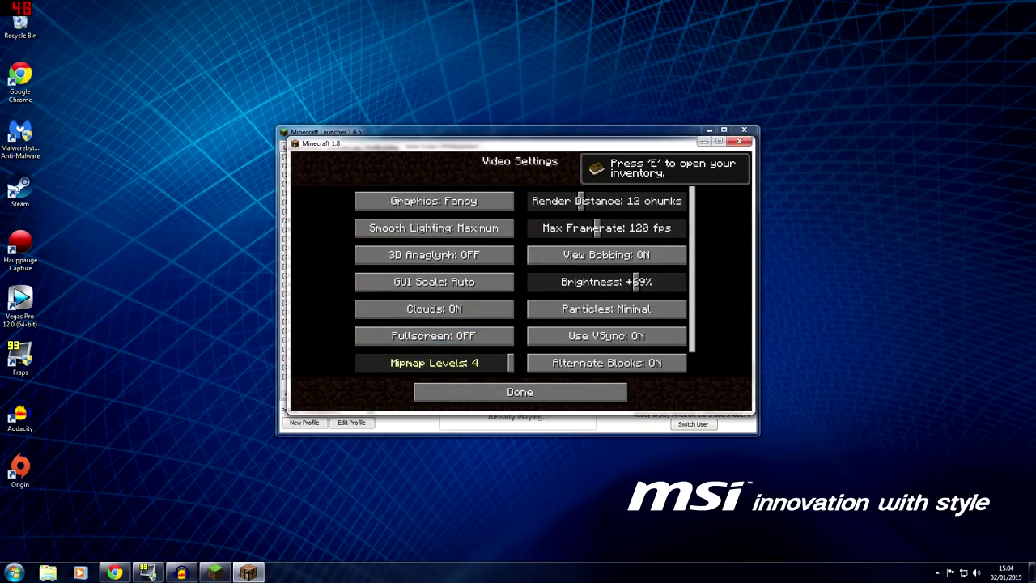
- Turn mipmap levels, VSync and alternate blocks OFF in the video settings, and return to the game
{"action": "left_click_drag", "start_coordinate": [509, 363], "coordinate": [358, 363]}
{"action": "left_click", "coordinate": [606, 362]}
{"action": "scroll", "coordinate": [606, 336], "scroll_direction": "down", "scroll_amount": 1}
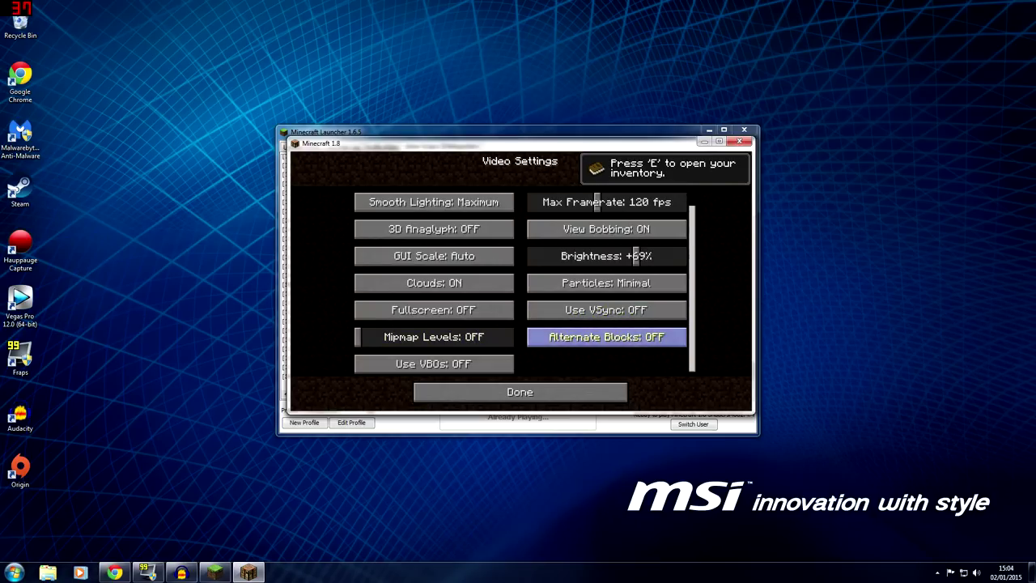
{"action": "left_click", "coordinate": [520, 390]}
{"action": "key", "text": "Escape"}
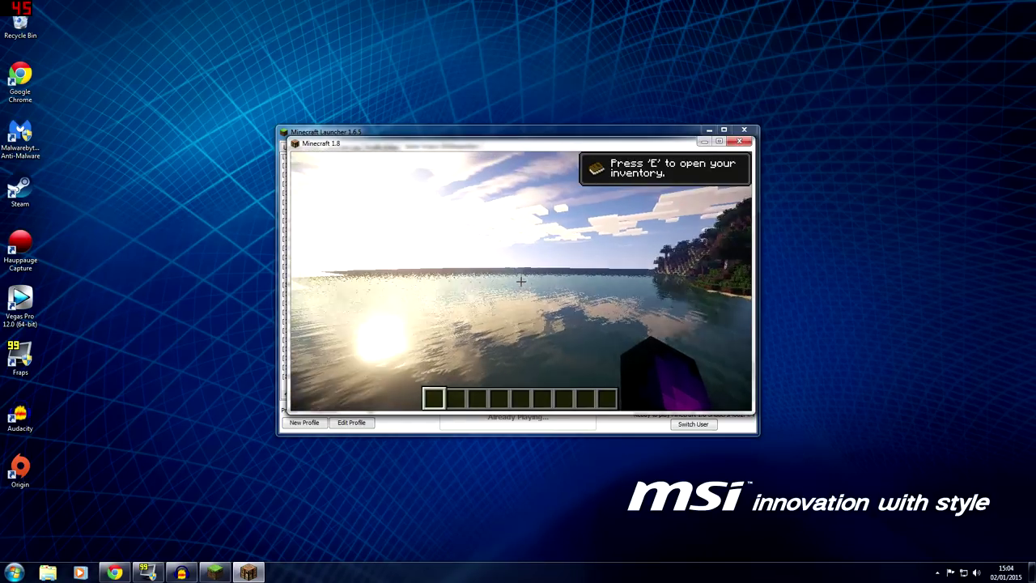